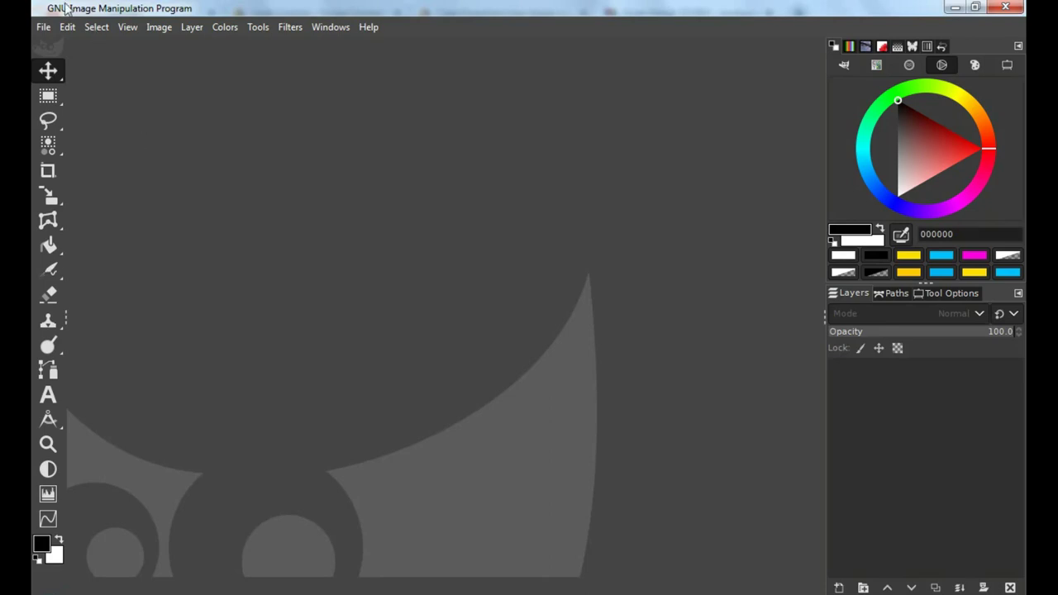
- Open rose edit.jpg, the 2000×2000 photo of a red rose on white
click(43, 27)
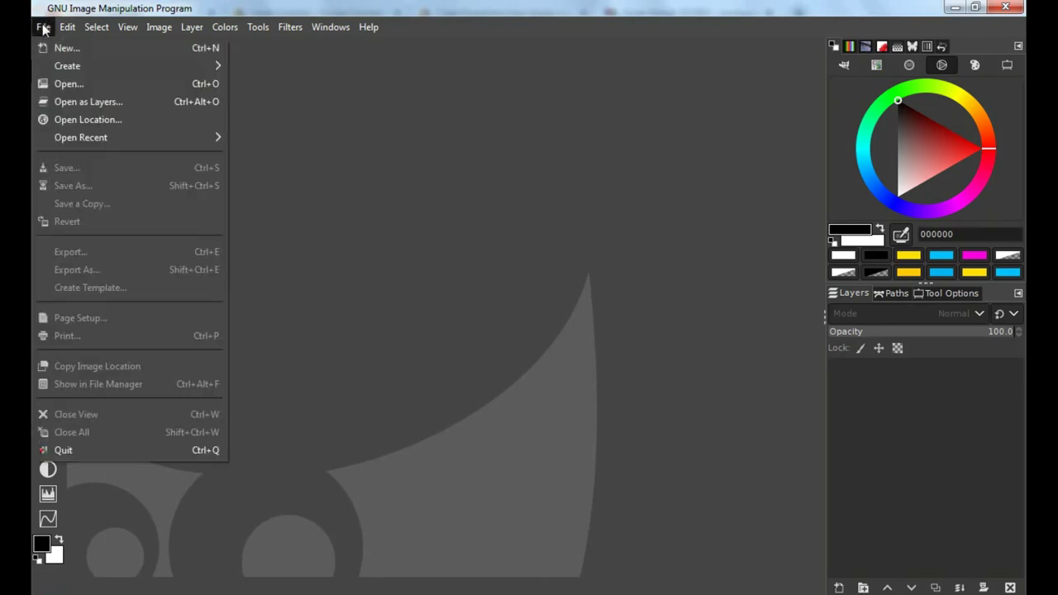
click(75, 84)
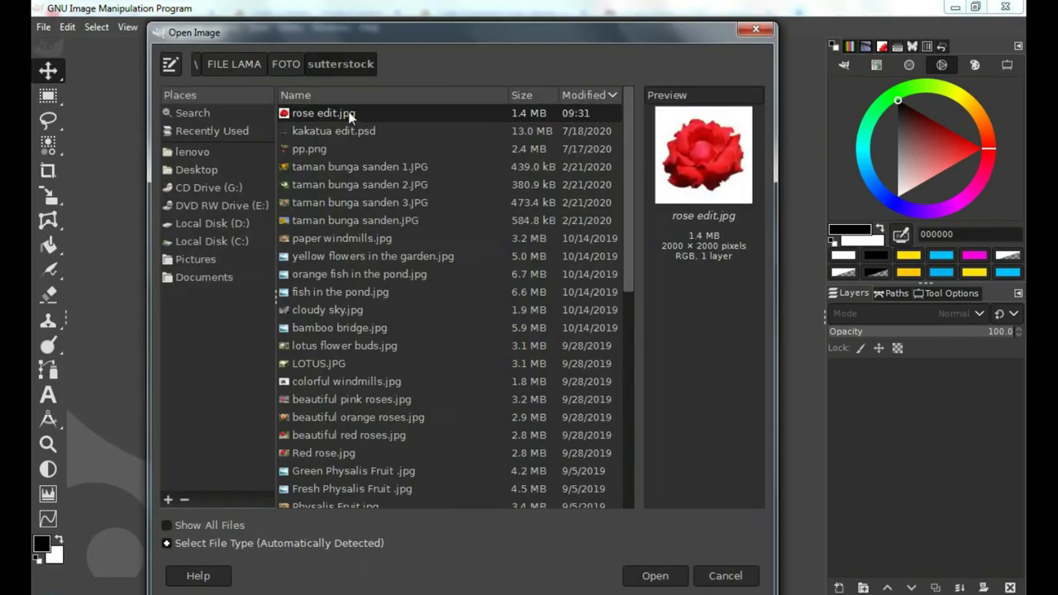
click(653, 575)
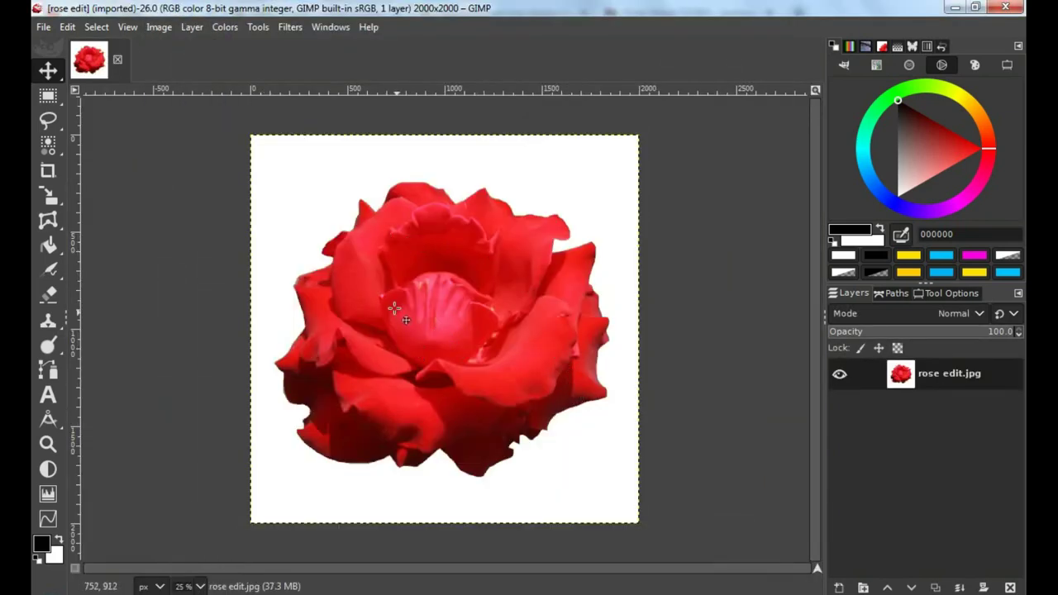
click(42, 27)
- Create a new blank white image with width and height 800 px
click(145, 49)
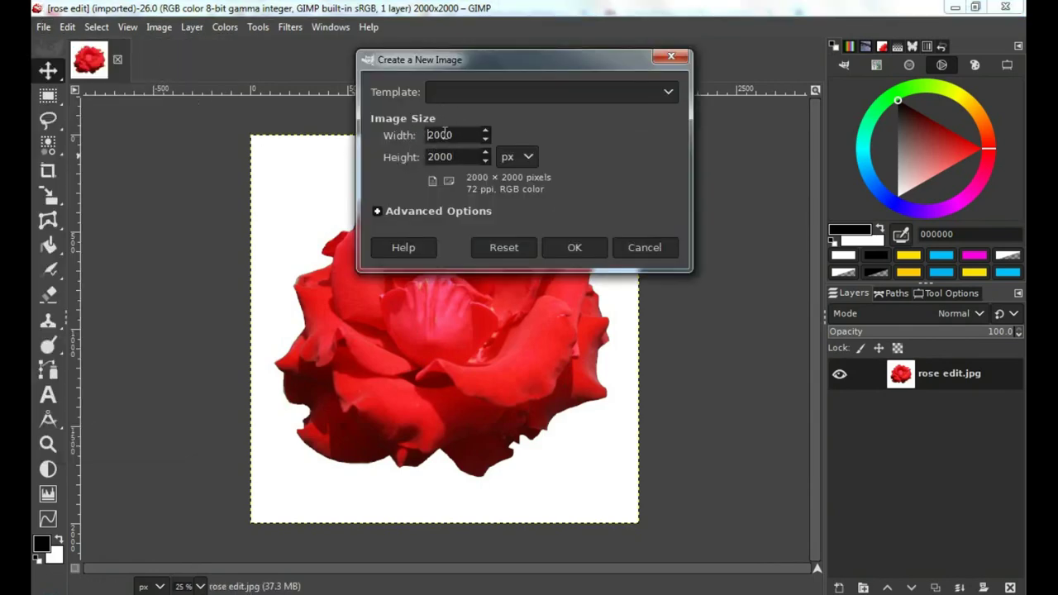
double_click(439, 135)
text(800)
double_click(457, 160)
text(8)
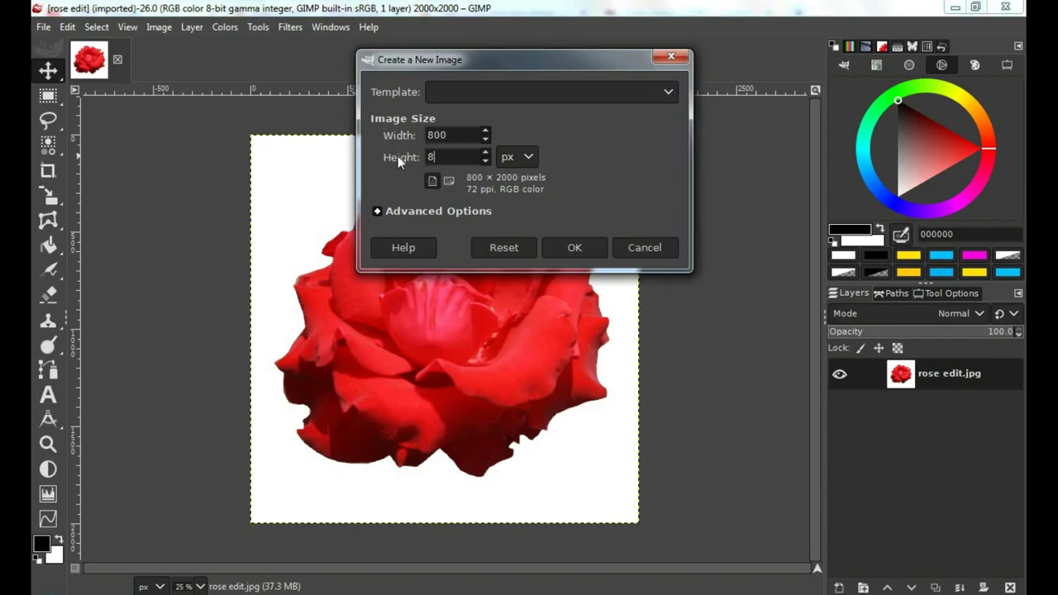
text(00)
click(583, 247)
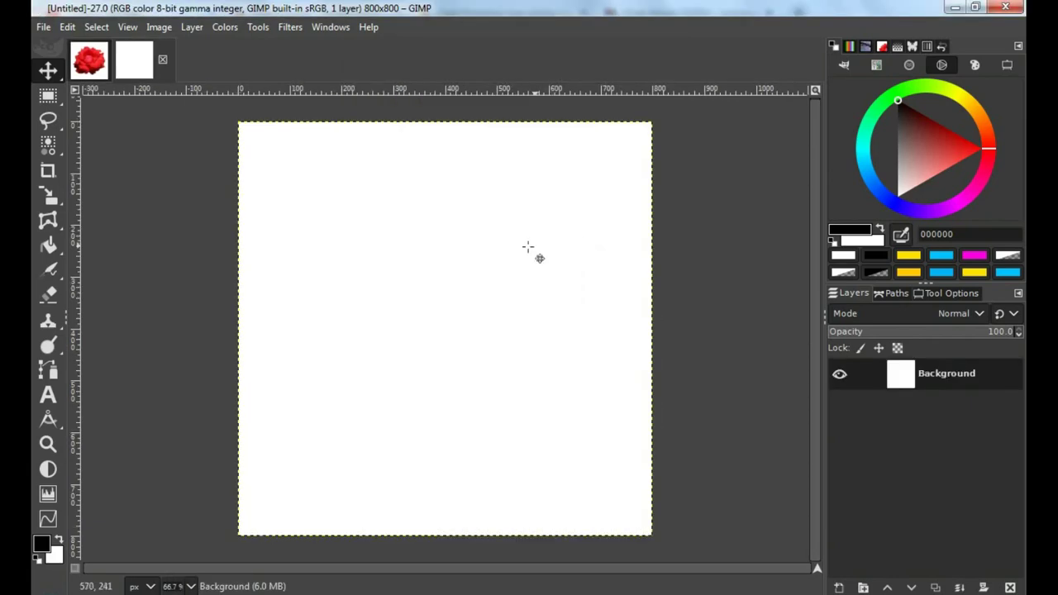
- Select all of the rose photo and copy it to the clipboard
click(89, 73)
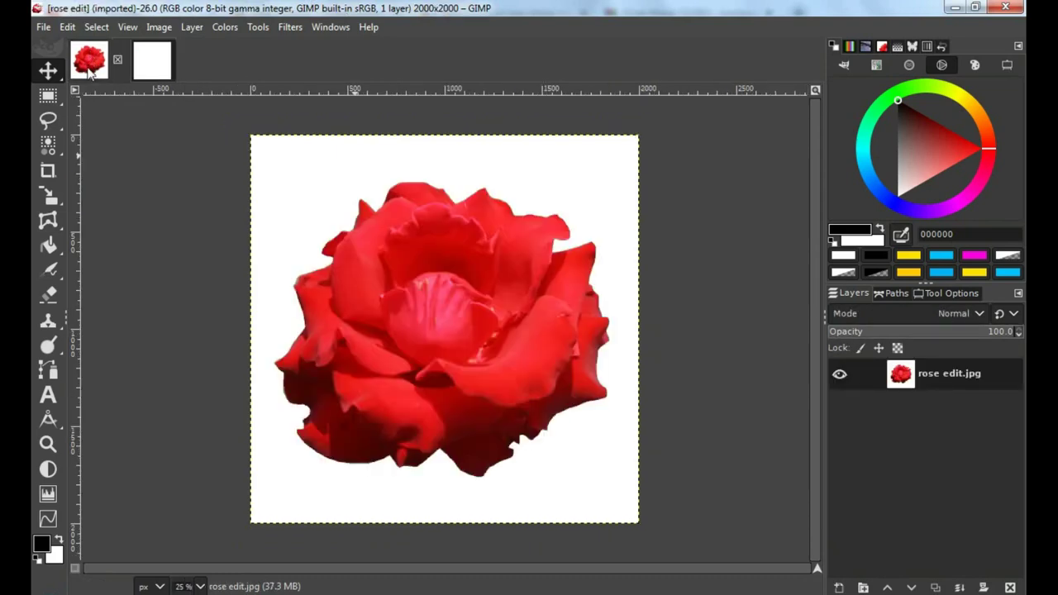
click(100, 28)
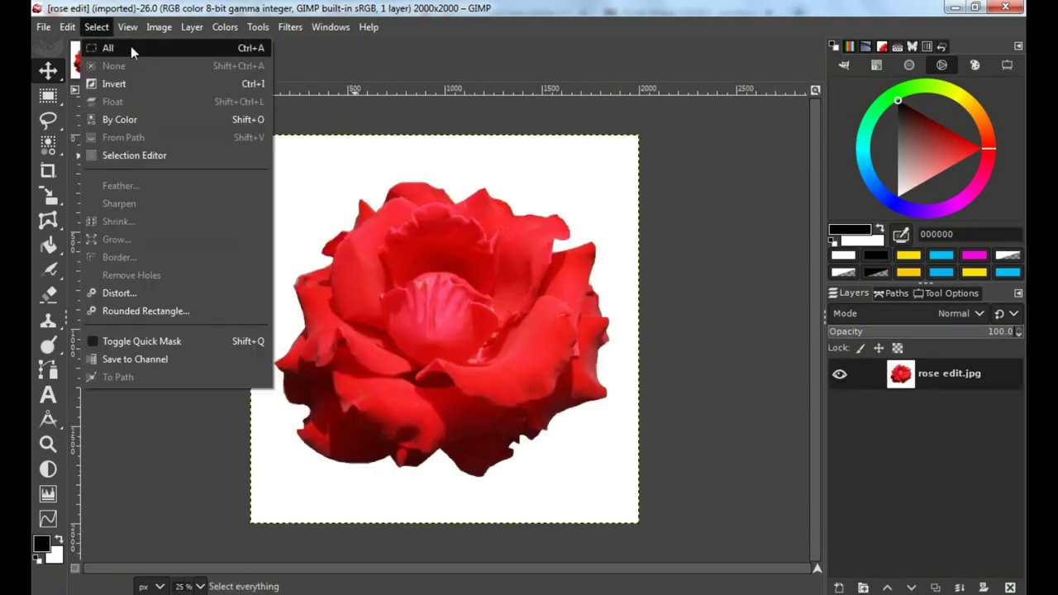
click(132, 47)
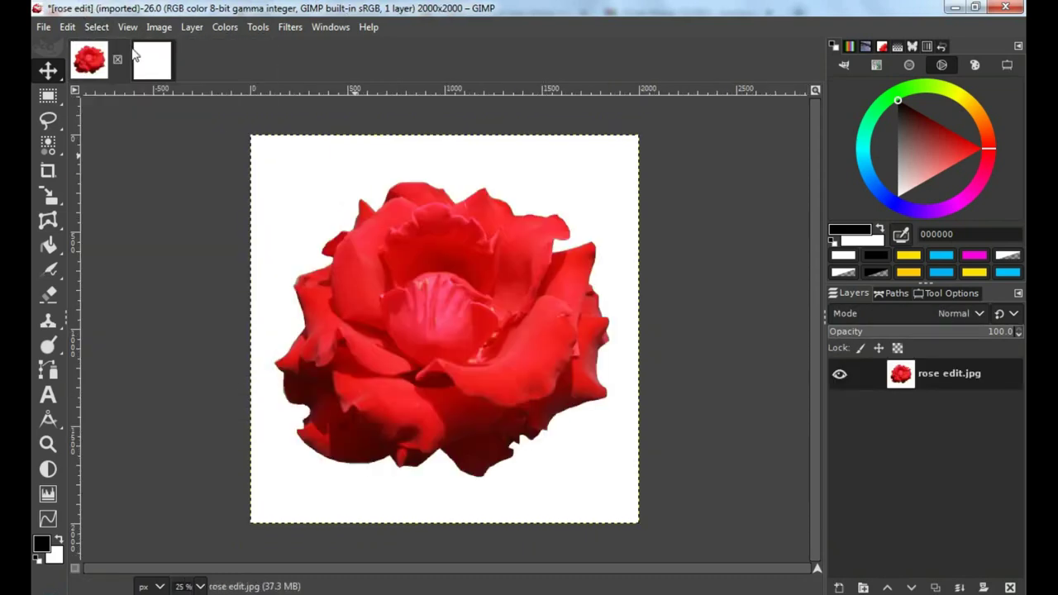
click(67, 27)
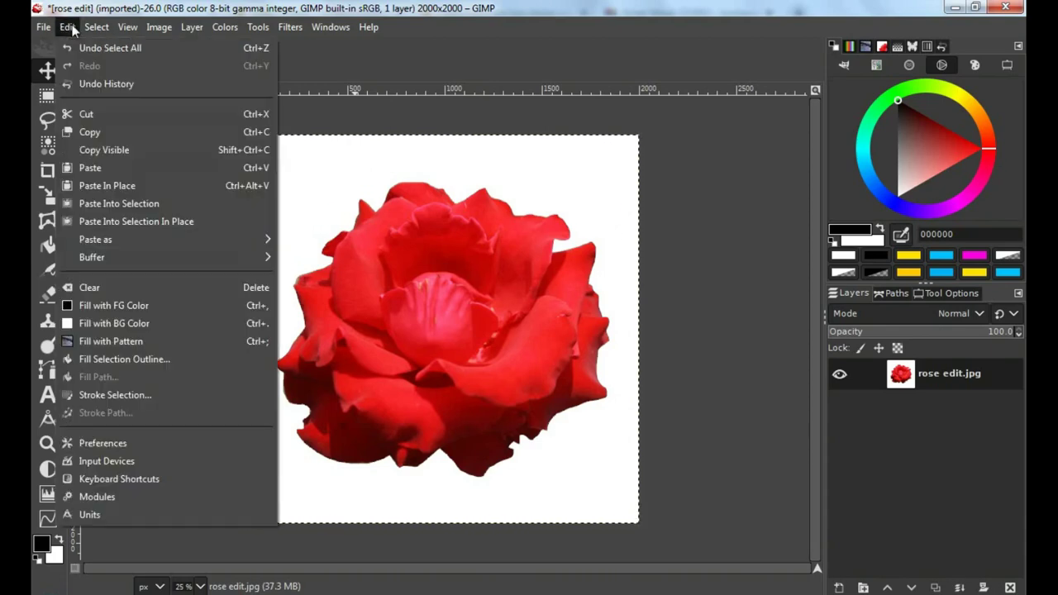
click(117, 132)
- Paste the copied rose into the 800×800 image as a floating selection
click(154, 62)
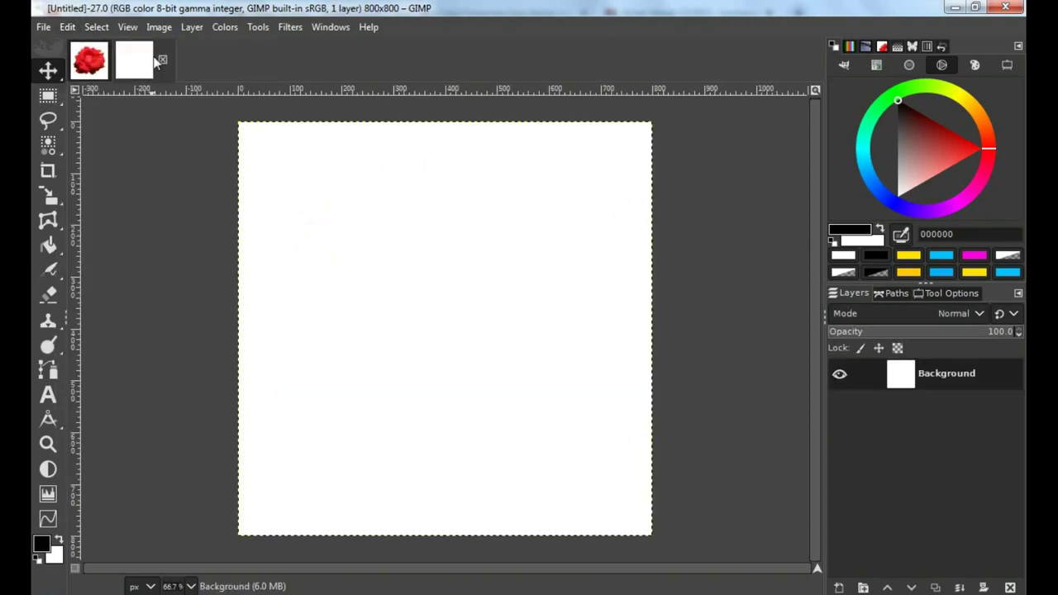
click(67, 26)
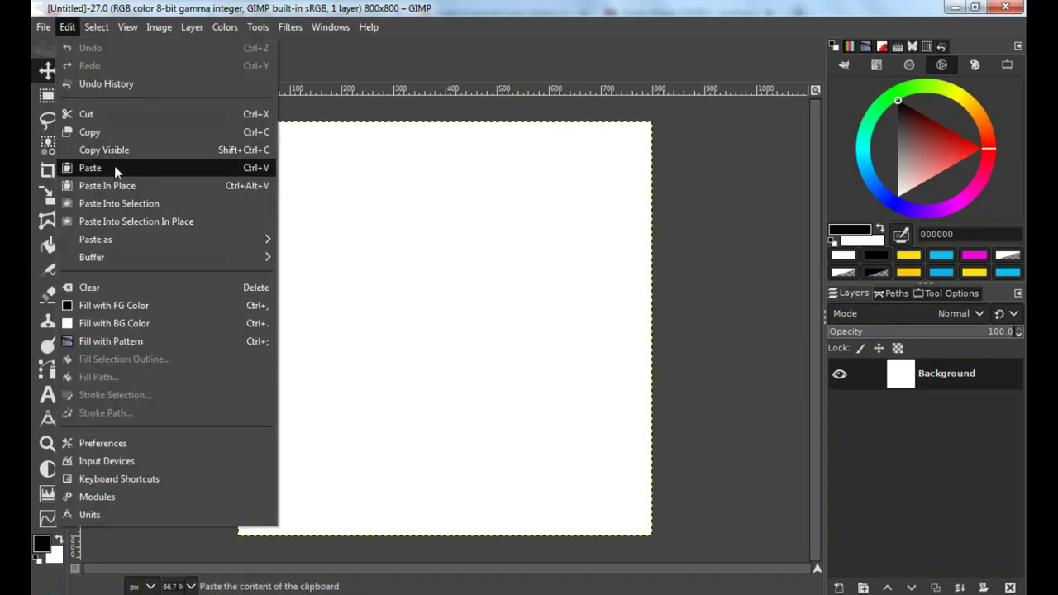
click(116, 168)
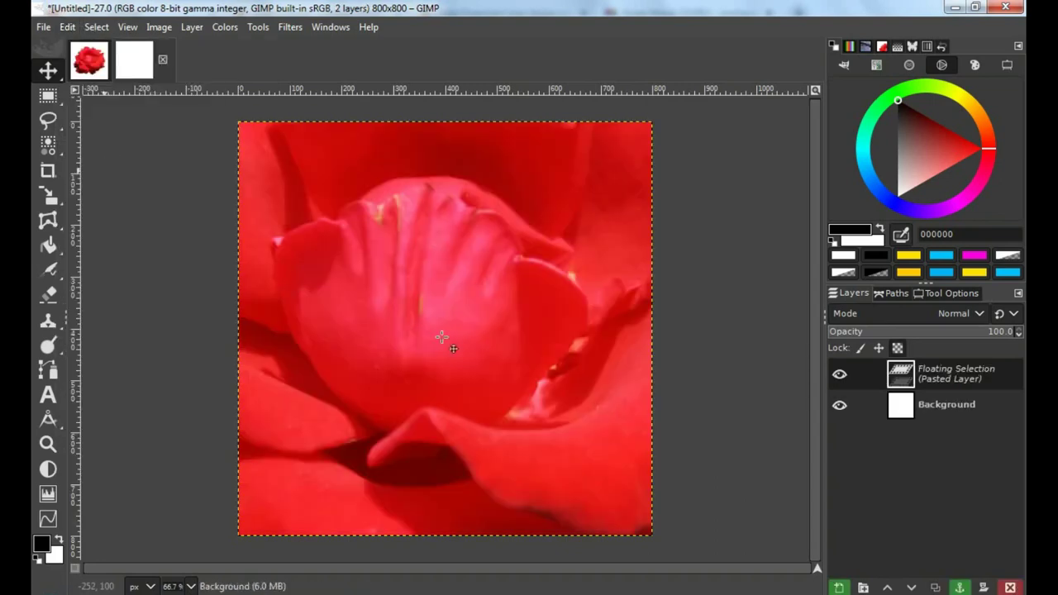
- Turn the paste into Pasted Layer and scale it down to 618×618 pixels
click(839, 587)
scroll(505, 302, down, 2)
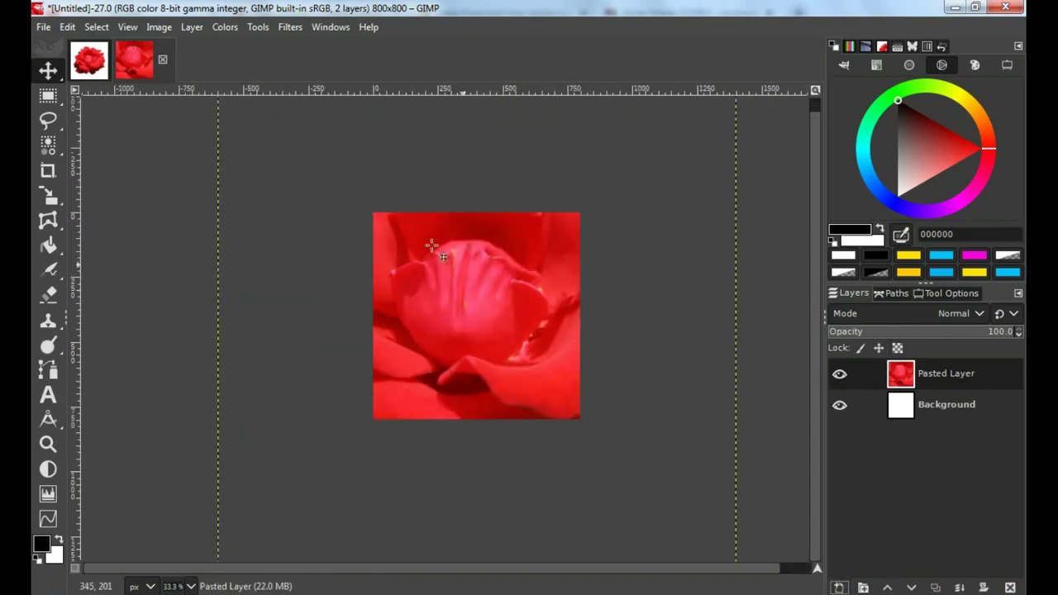
mouse_move(48, 195)
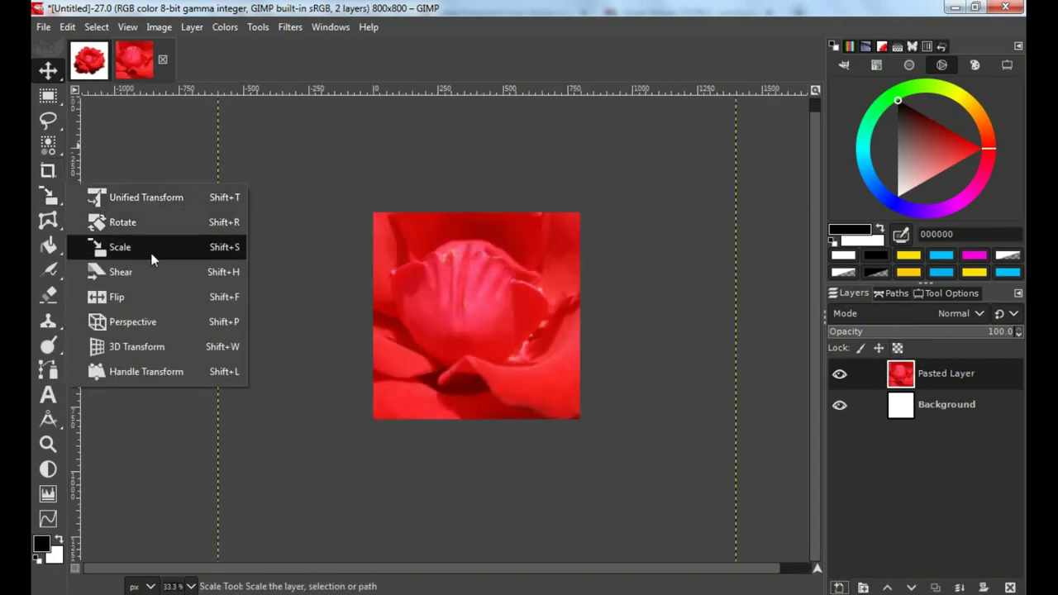
click(138, 250)
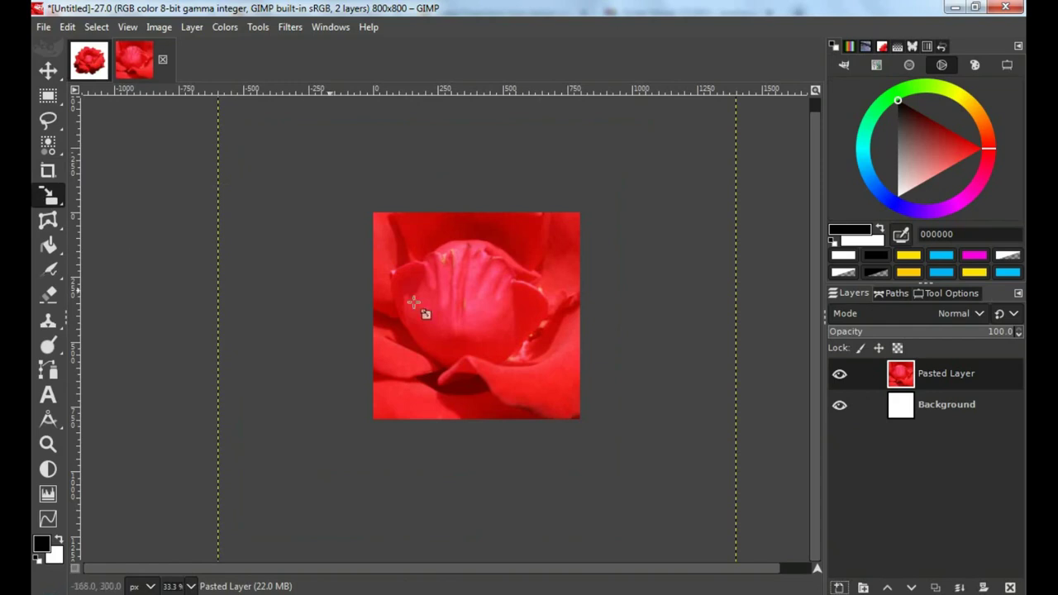
scroll(533, 332, down, 1)
click(521, 337)
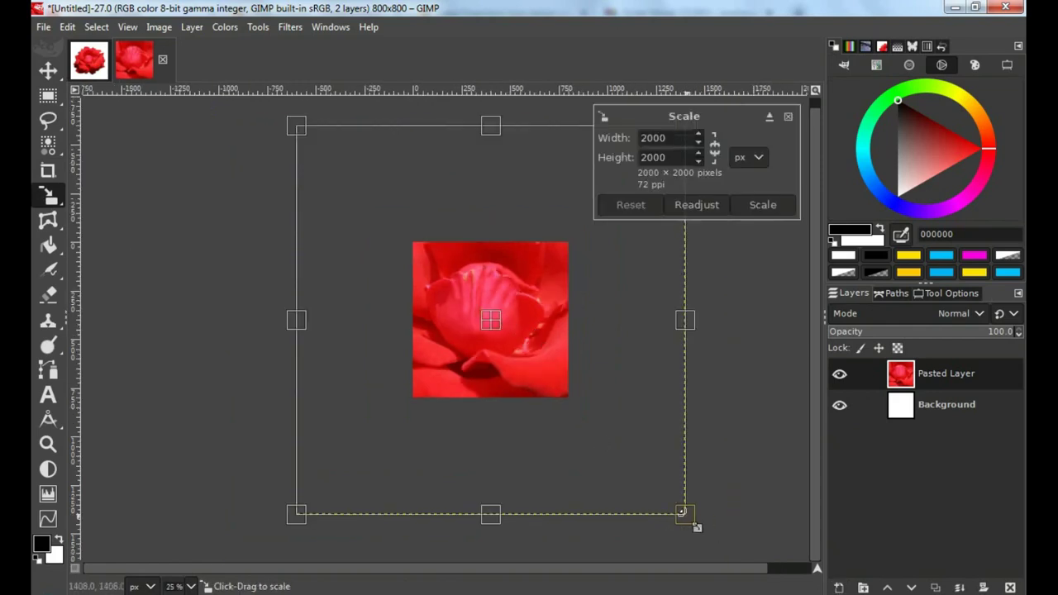
drag(681, 511, 504, 309)
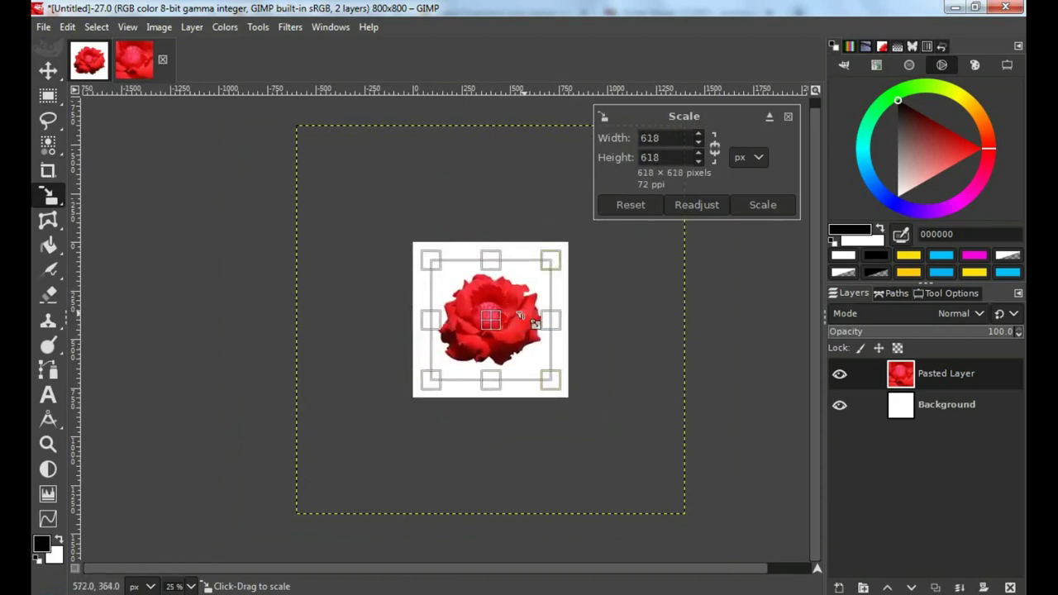
ctrl+scroll(512, 312, up, 3)
scroll(509, 311, right, 1)
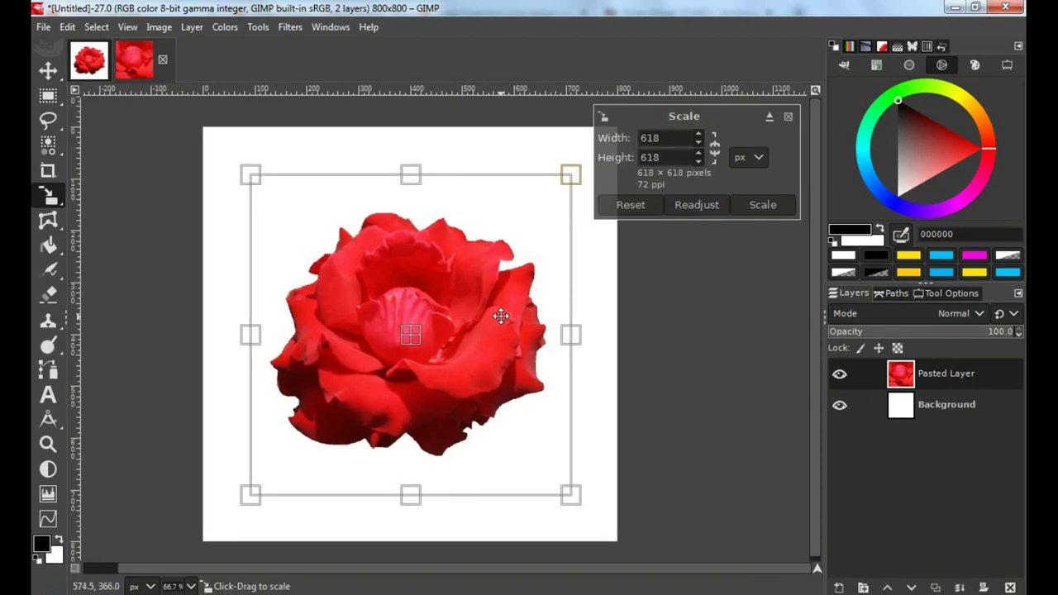
click(763, 205)
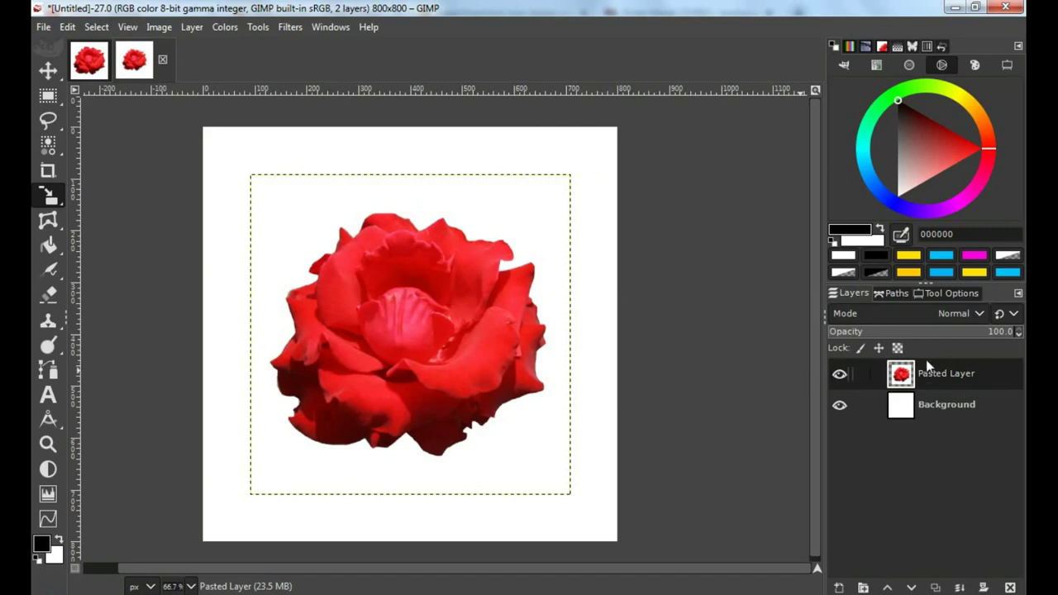
- Duplicate the rose layer, hide Pasted Layer copy, and select the original Pasted Layer
click(935, 587)
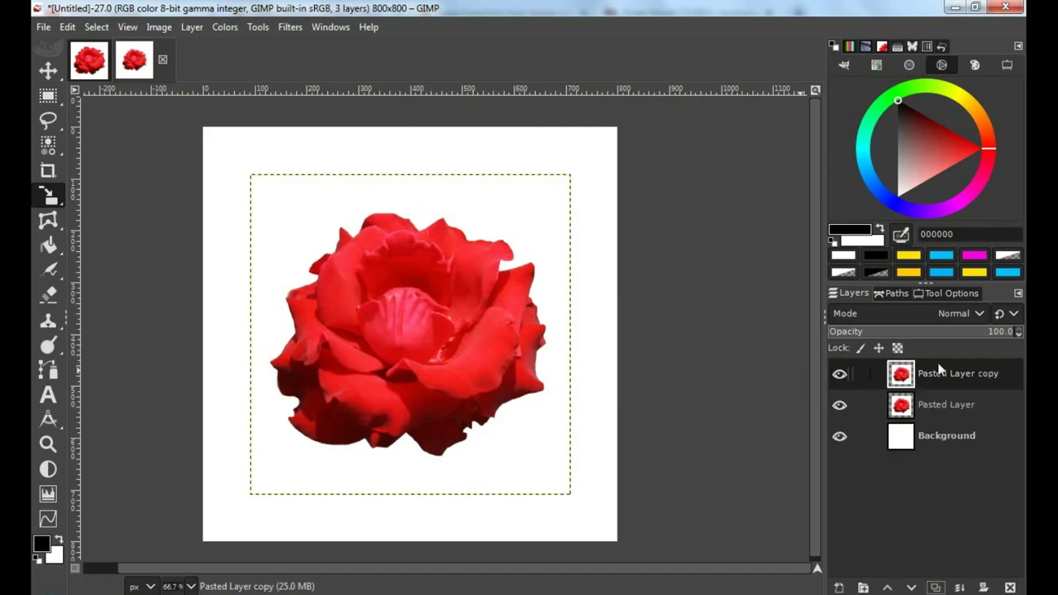
click(839, 376)
click(930, 403)
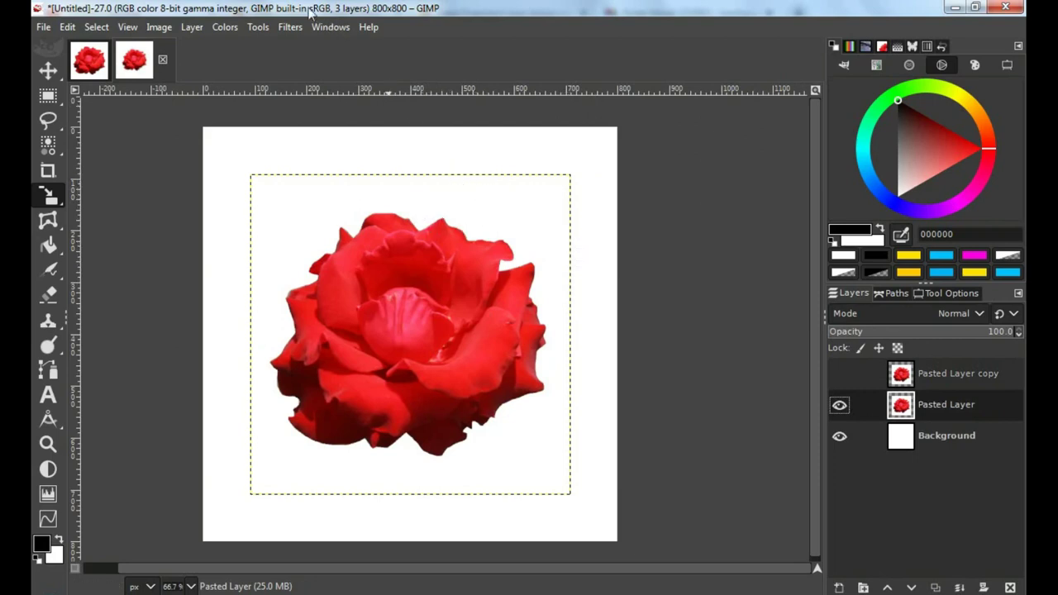
click(192, 27)
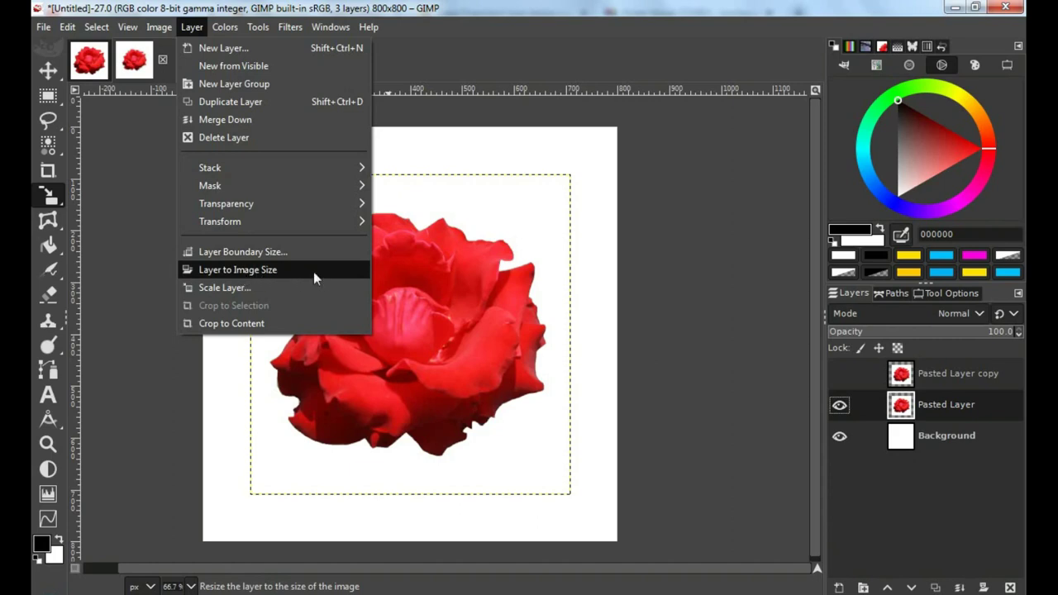
- Fit Pasted Layer to image size and offset it 400 px right and down with wrap-around
click(269, 270)
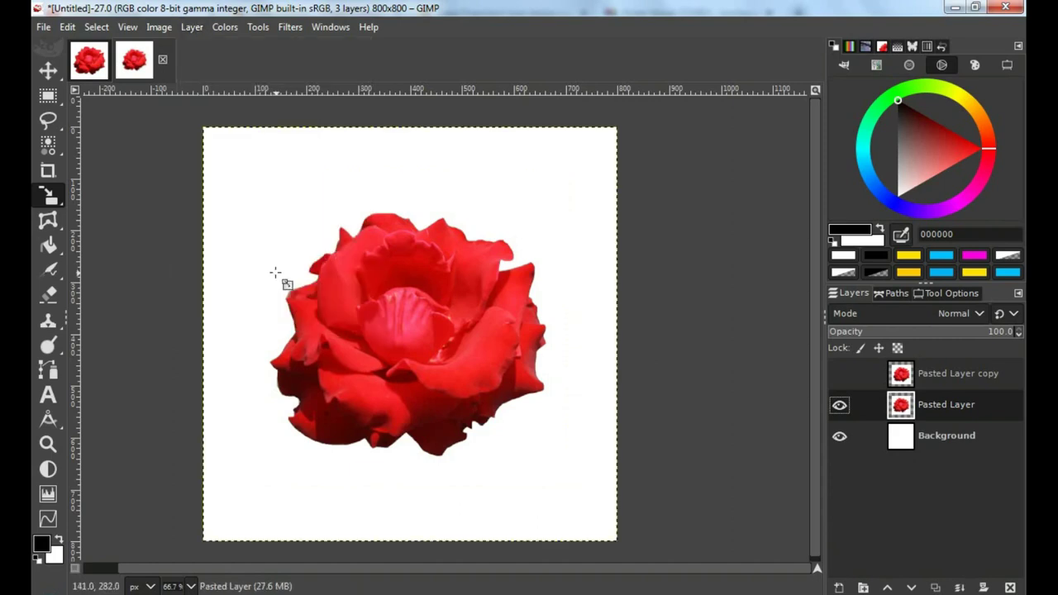
click(188, 27)
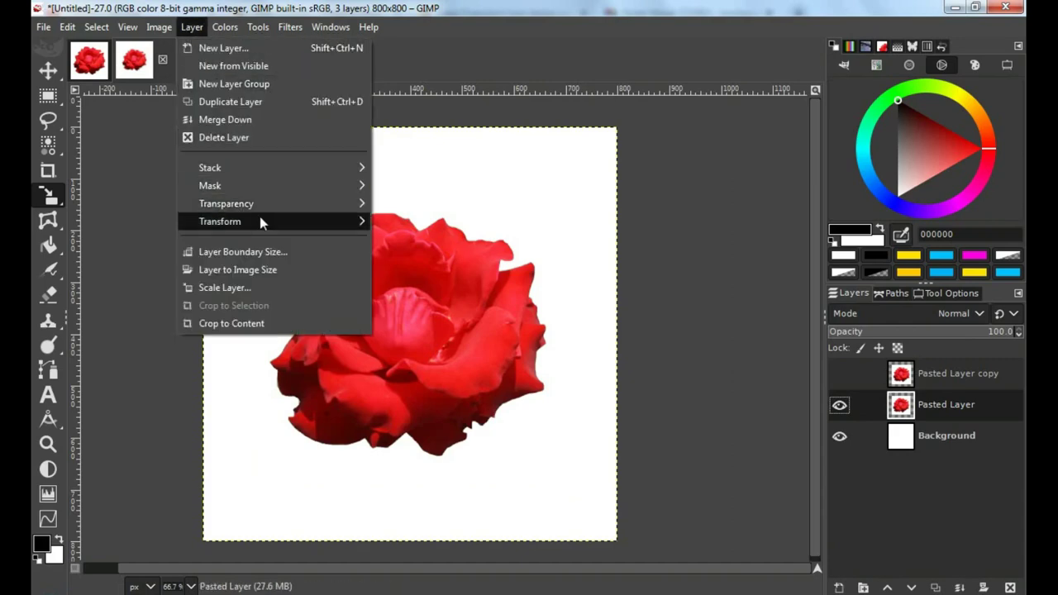
mouse_move(220, 222)
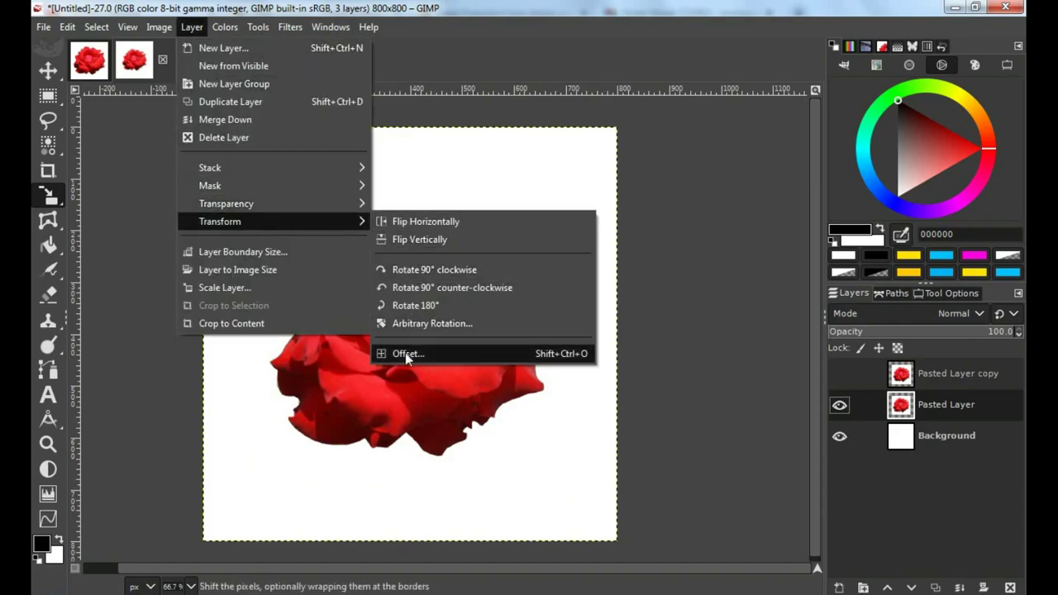
click(410, 354)
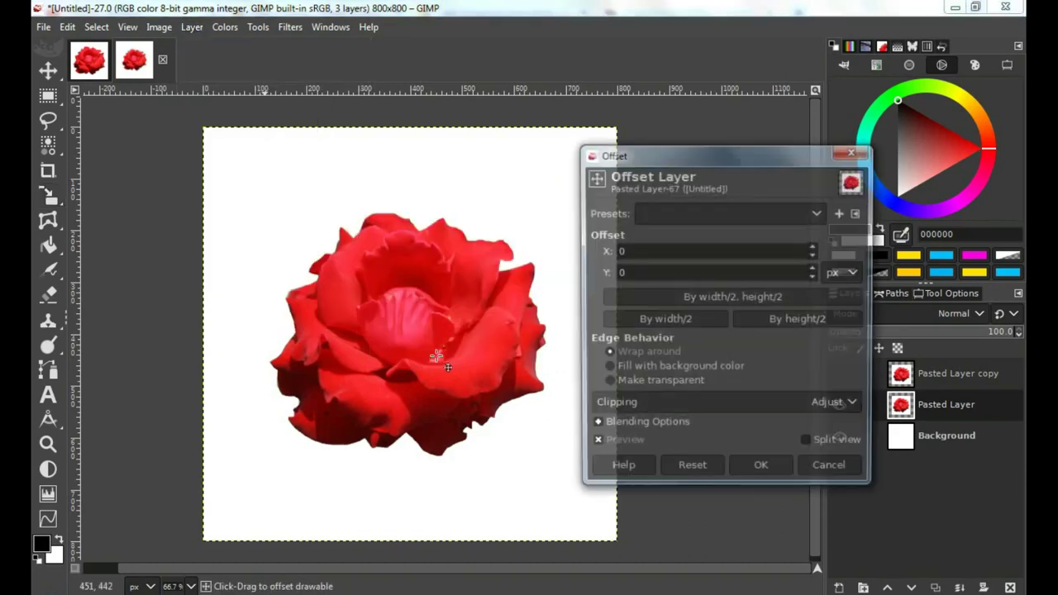
drag(718, 155, 684, 154)
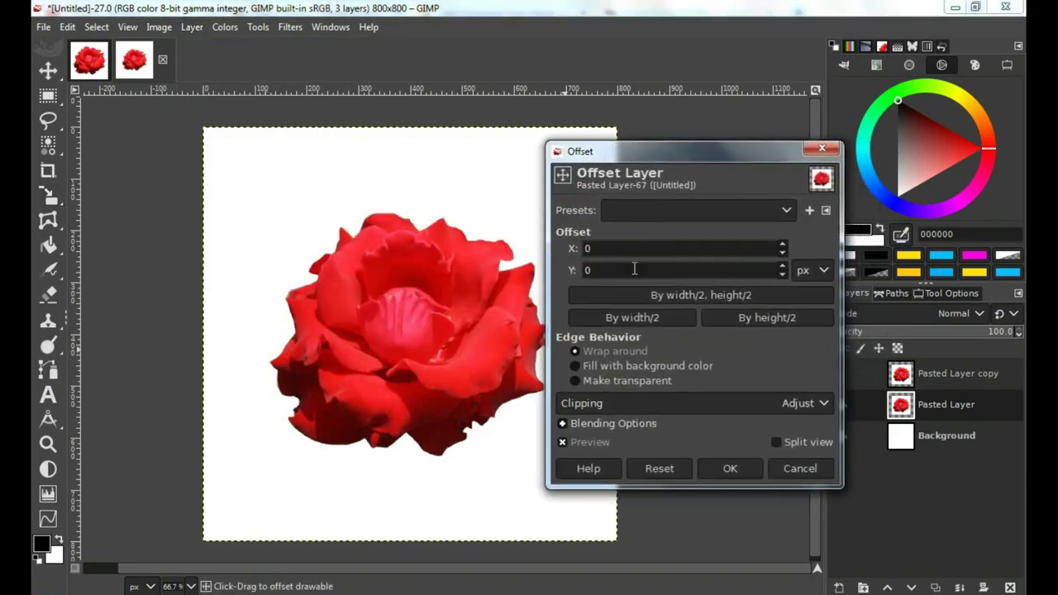
click(702, 297)
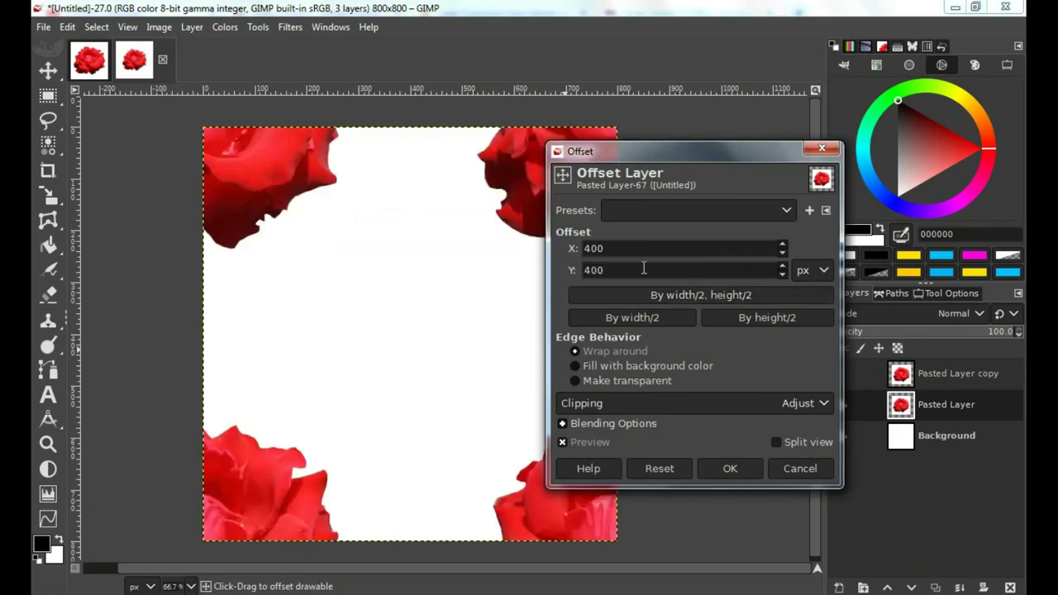
mouse_move(637, 154)
mouse_down()
mouse_move(747, 150)
mouse_move(733, 145)
mouse_up()
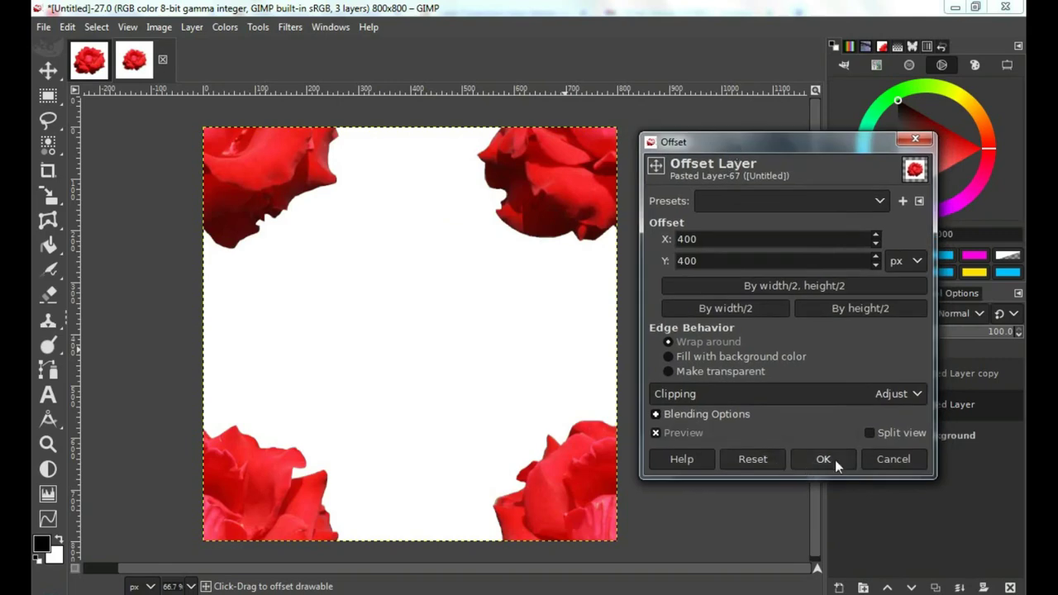
click(814, 459)
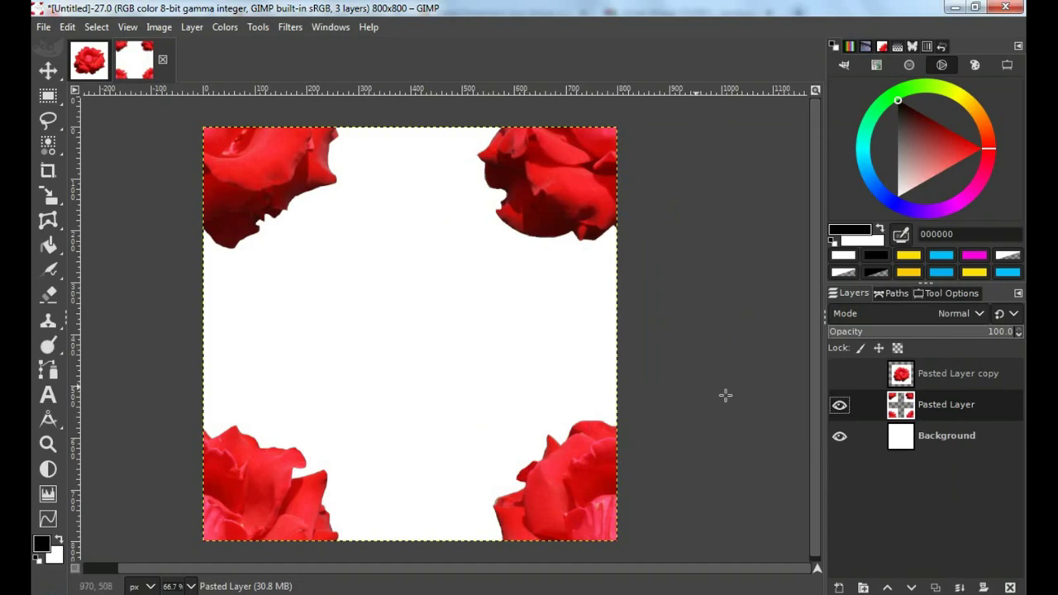
- Show and select Pasted Layer copy while hiding the corner-rose Pasted Layer
click(837, 375)
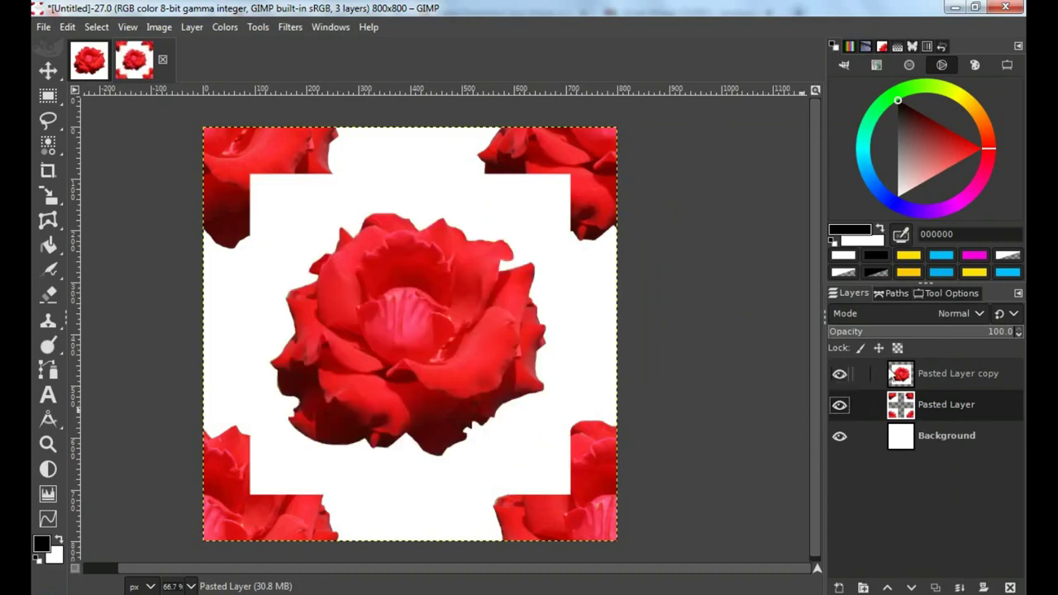
click(922, 374)
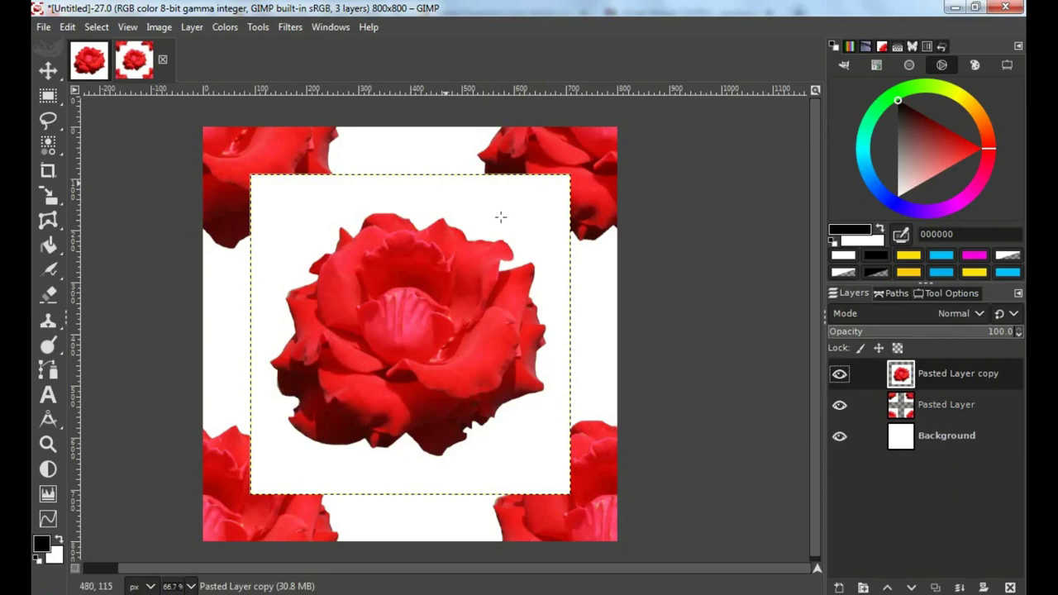
click(839, 405)
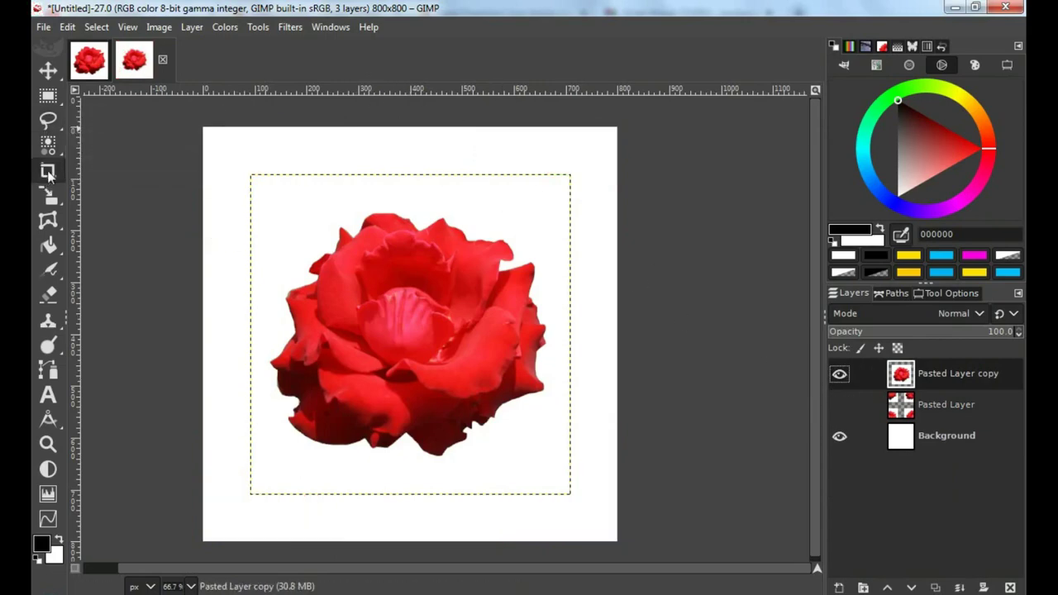
- Delete the white background by colour selection, deselect, and show Pasted Layer again
click(137, 147)
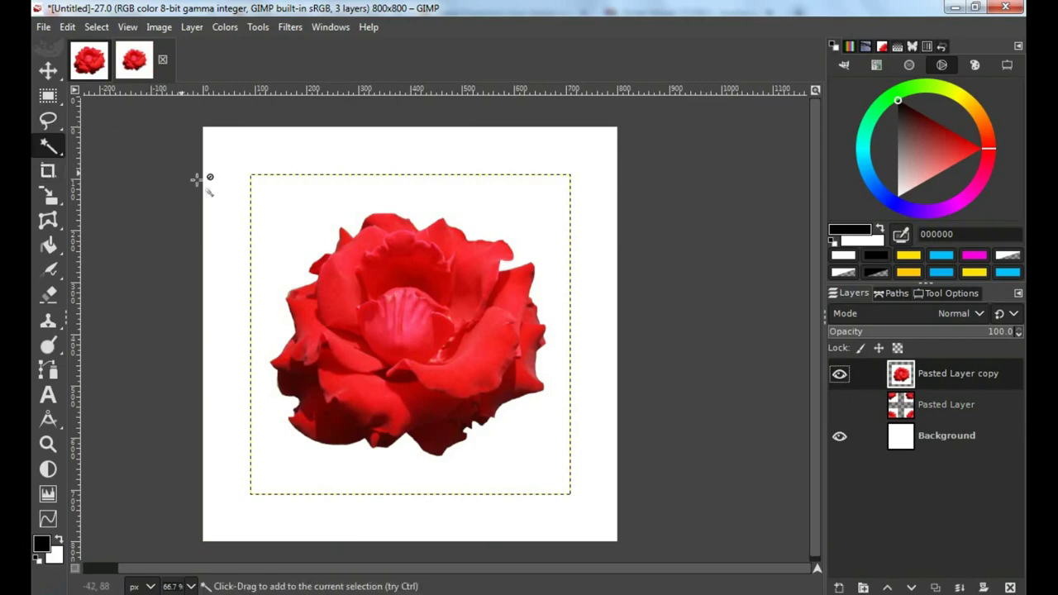
shift+click(307, 208)
mouse_move(48, 146)
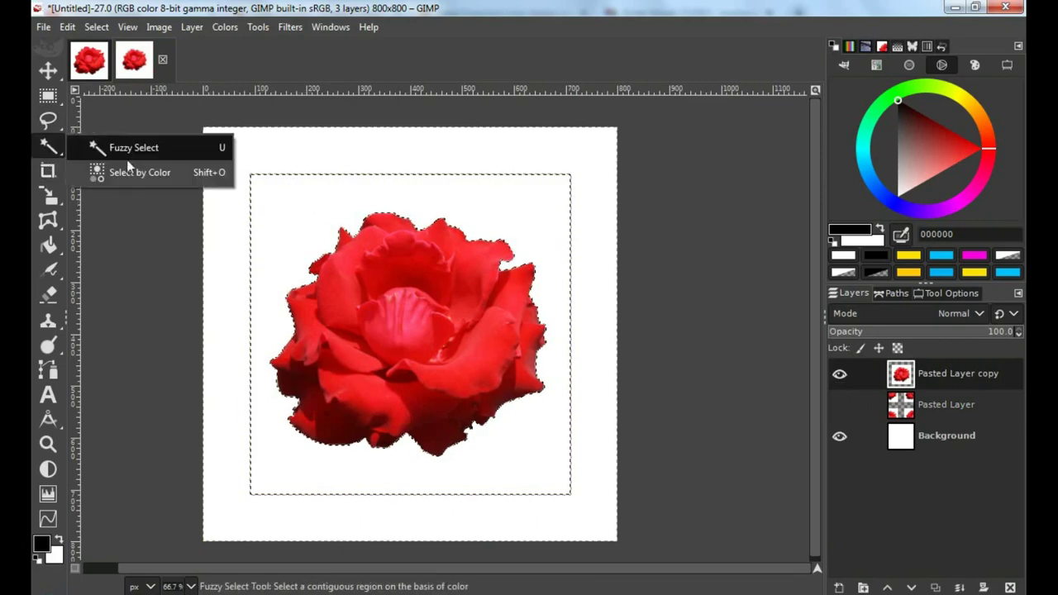
click(130, 171)
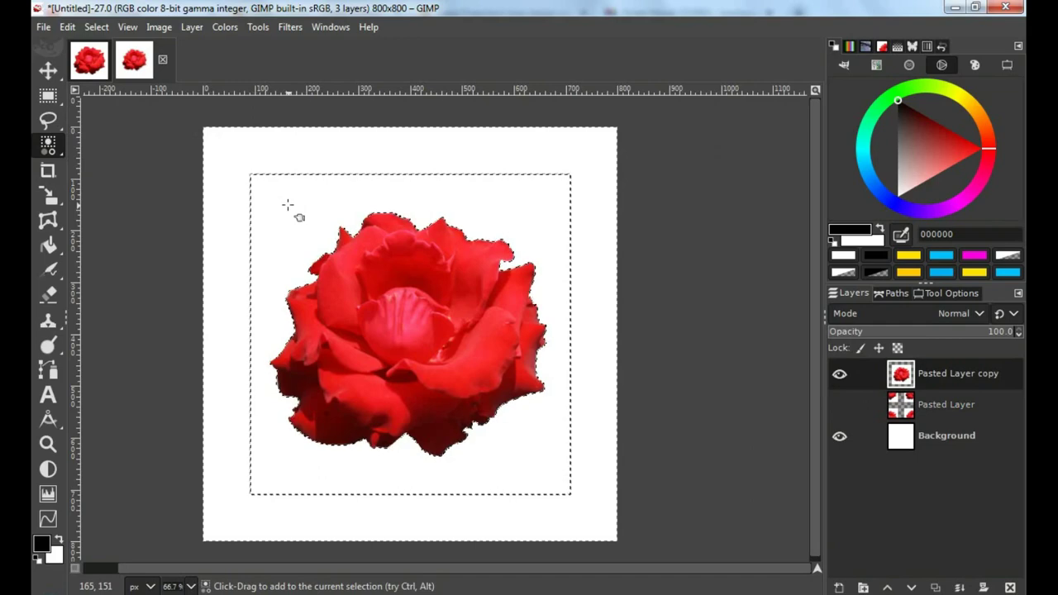
scroll(574, 212, up, 1)
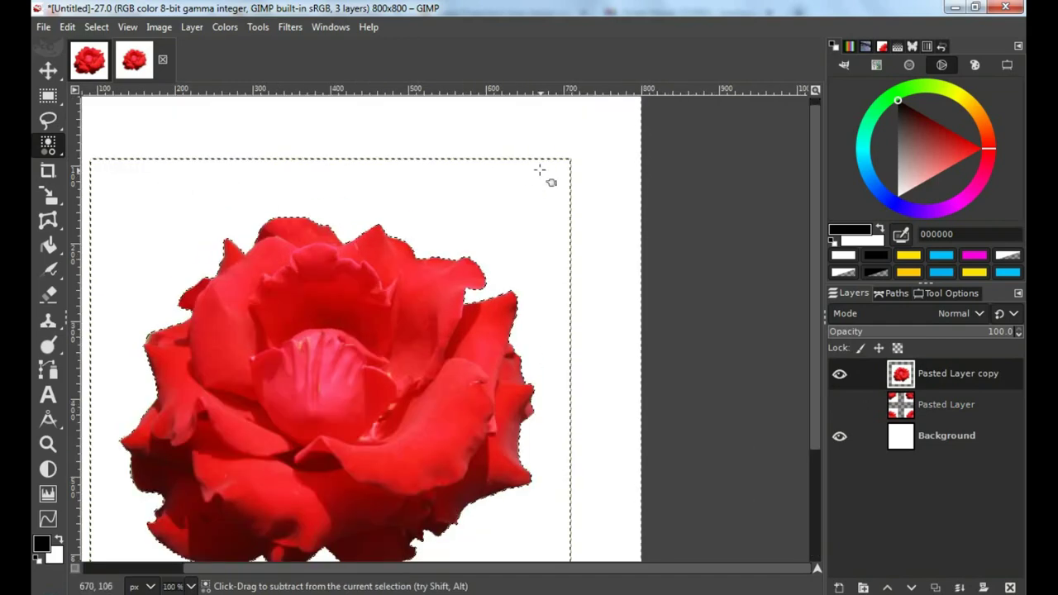
scroll(538, 170, down, 1)
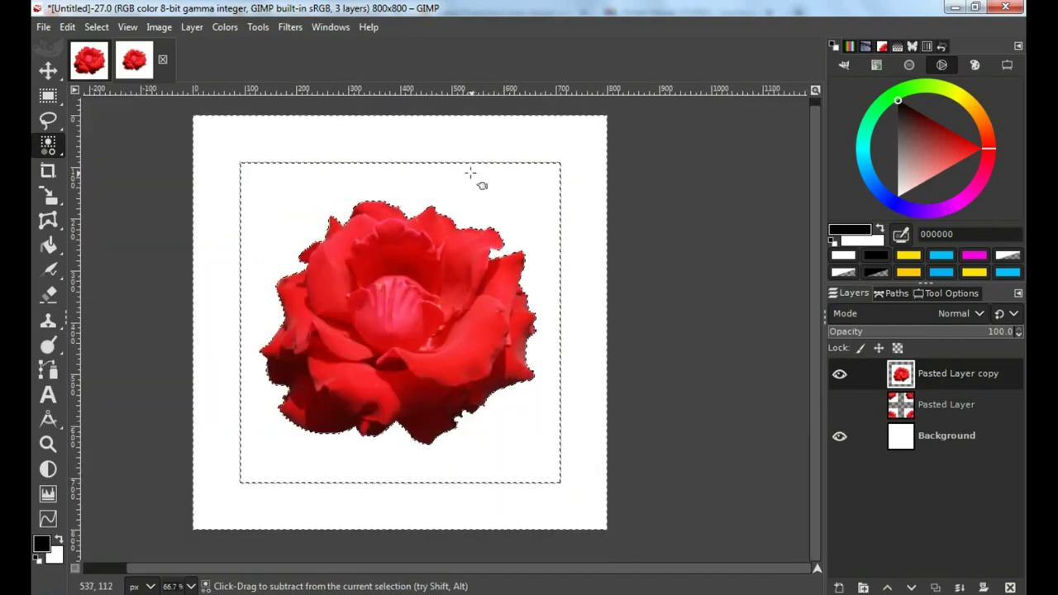
key(shift)
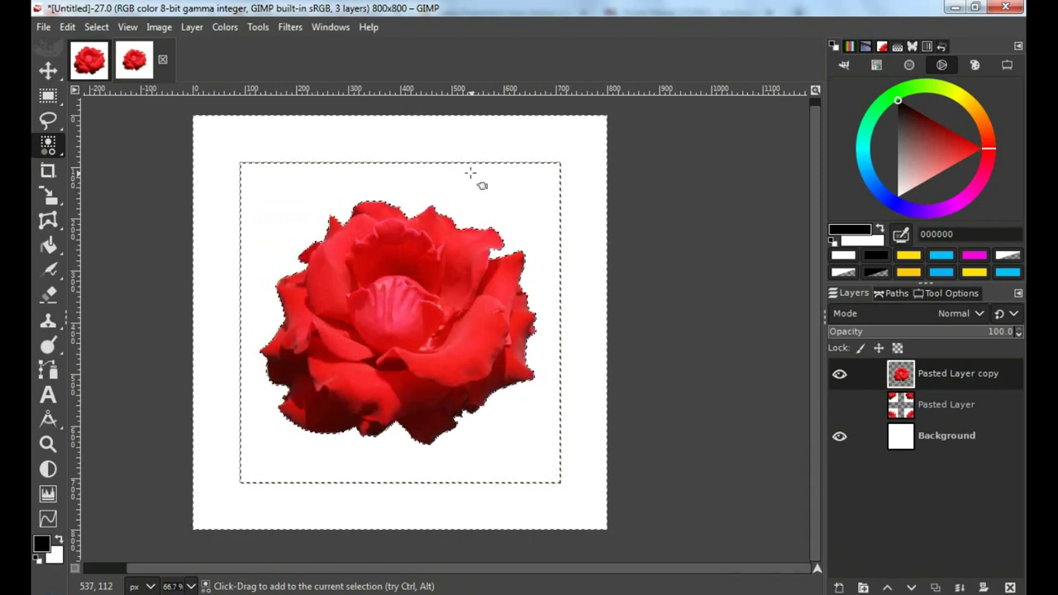
key(ctrl+shift+a)
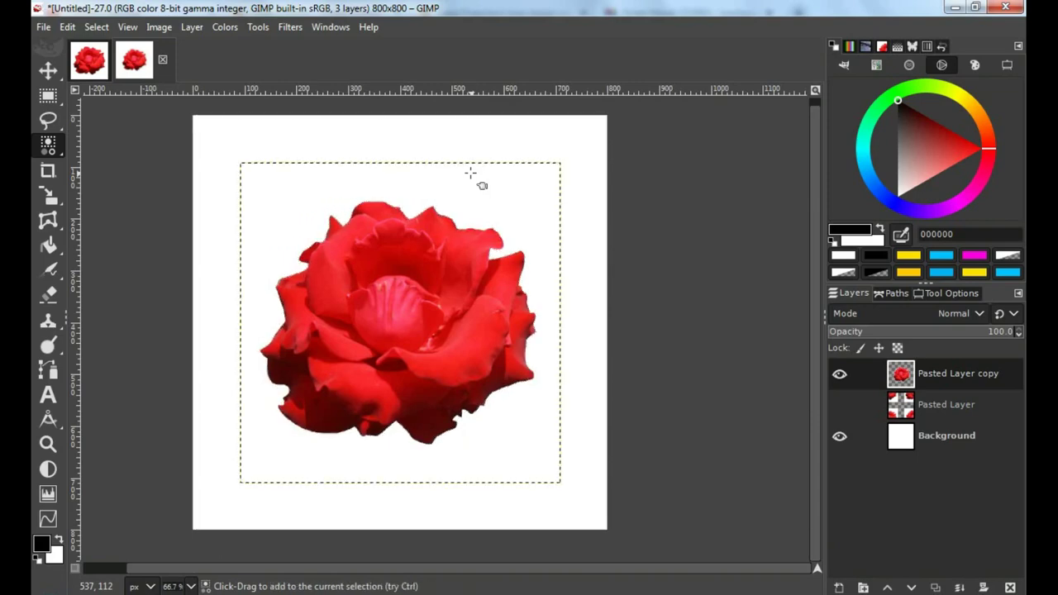
scroll(529, 160, up, 1)
scroll(522, 161, up, 2)
scroll(520, 162, up, 1)
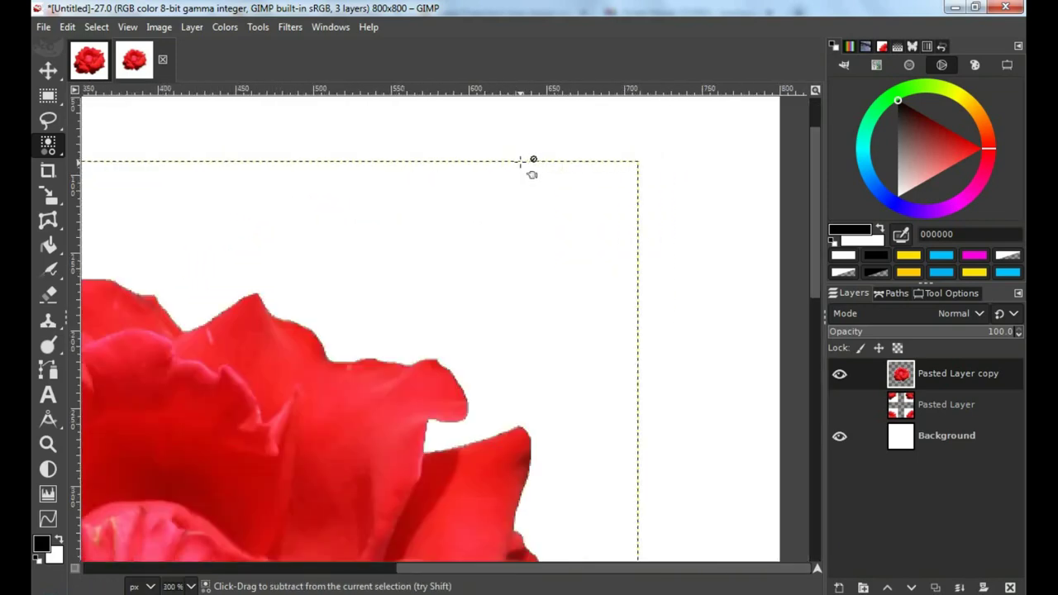
scroll(520, 161, down, 3)
click(839, 404)
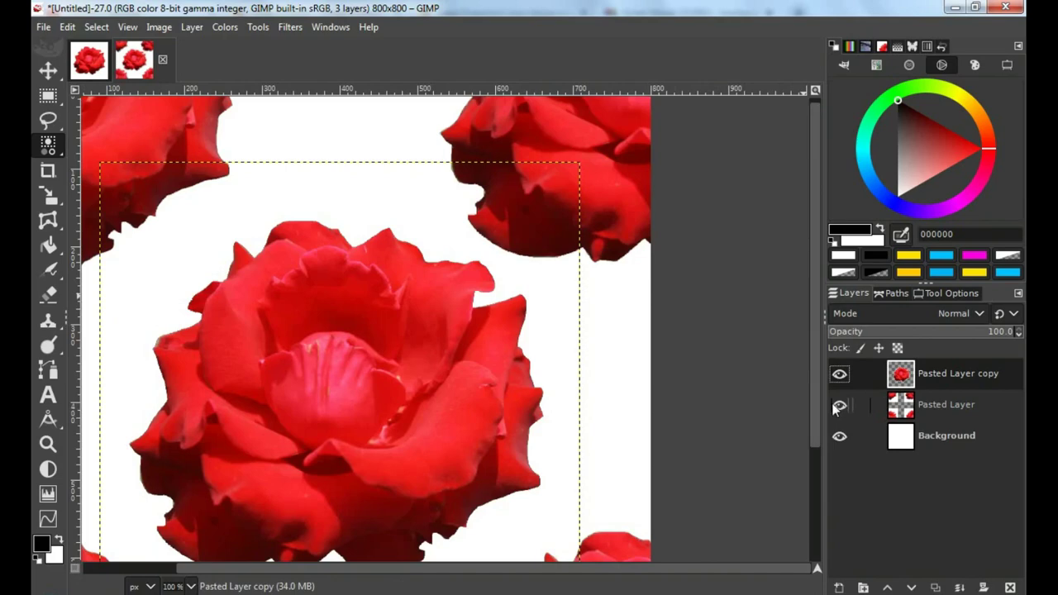
- Shift the centre rose copy's Master Hue to about -147 so it turns blue
click(924, 405)
scroll(427, 310, down, 2)
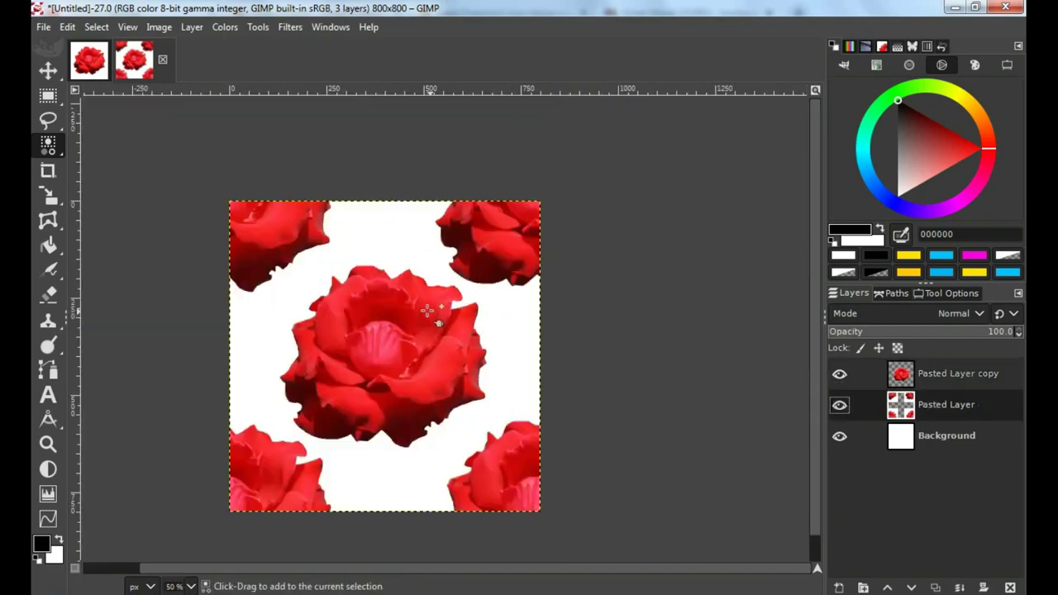
scroll(413, 335, up, 1)
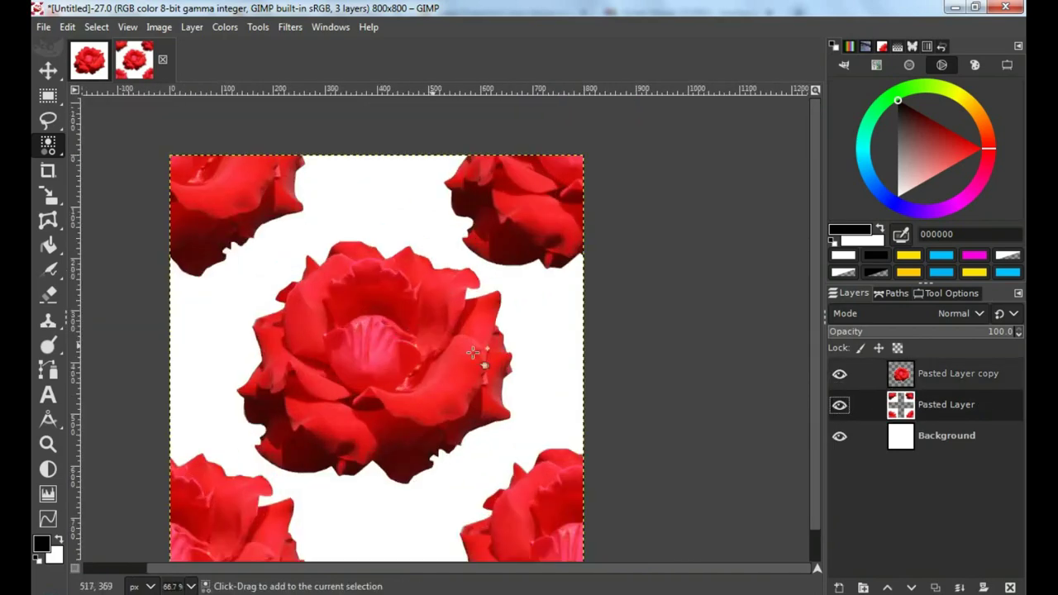
click(935, 376)
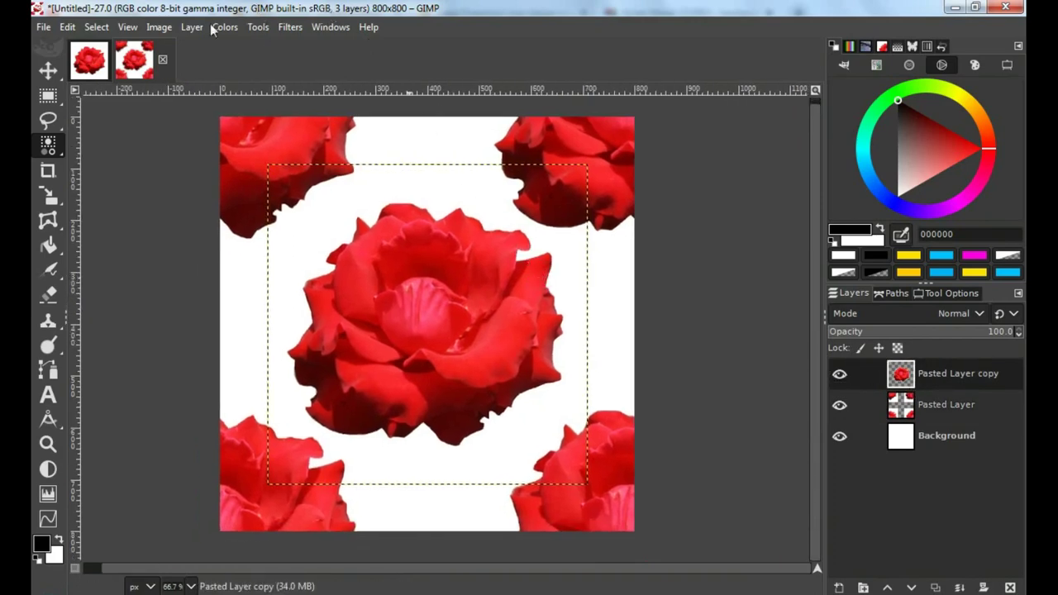
click(222, 29)
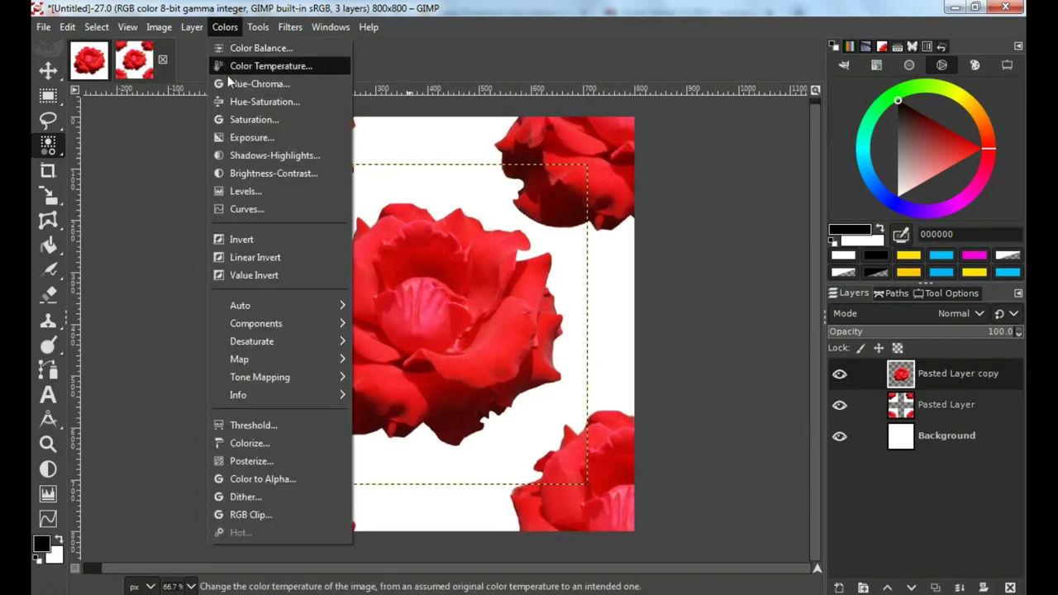
click(260, 102)
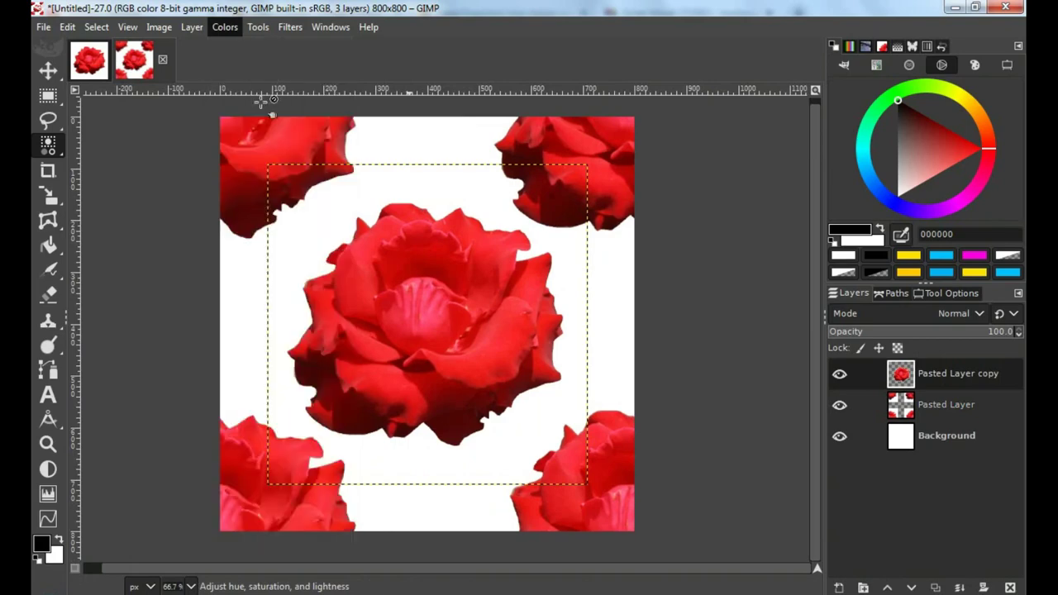
drag(722, 116, 729, 110)
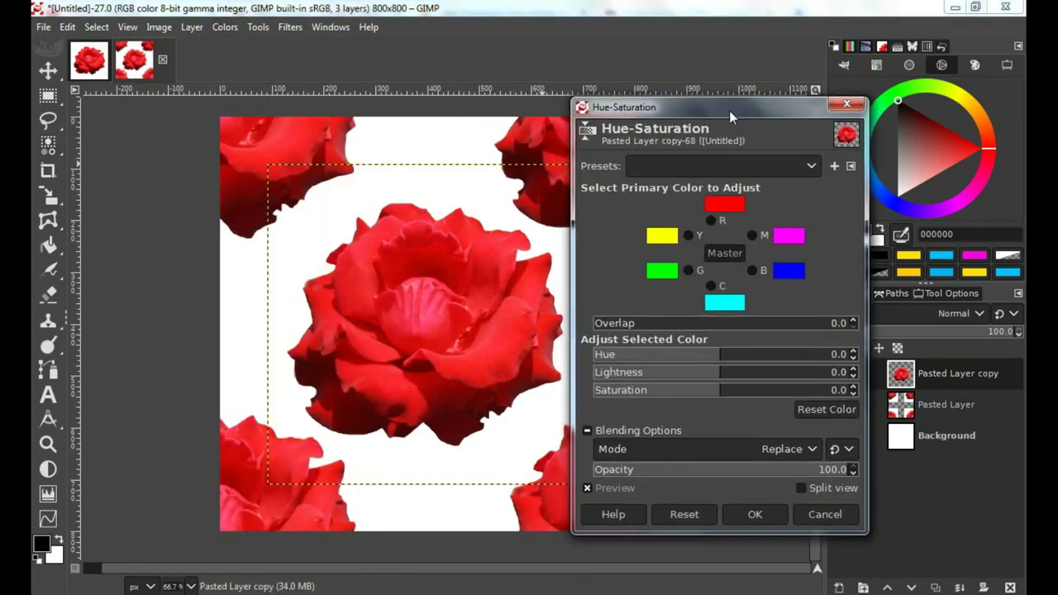
mouse_move(725, 354)
mouse_down()
mouse_move(605, 353)
mouse_move(616, 352)
mouse_up()
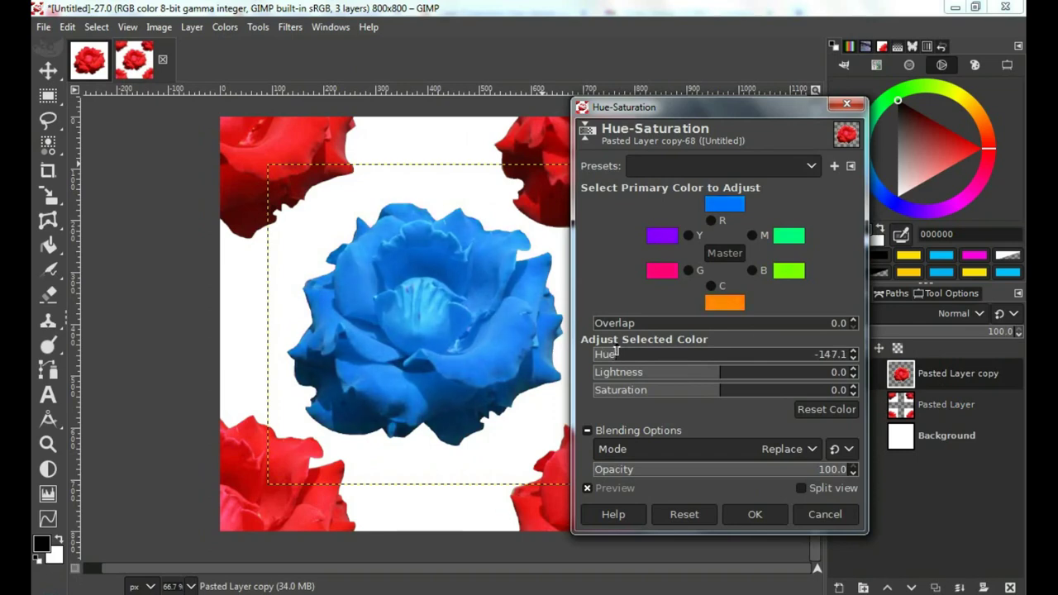
click(756, 514)
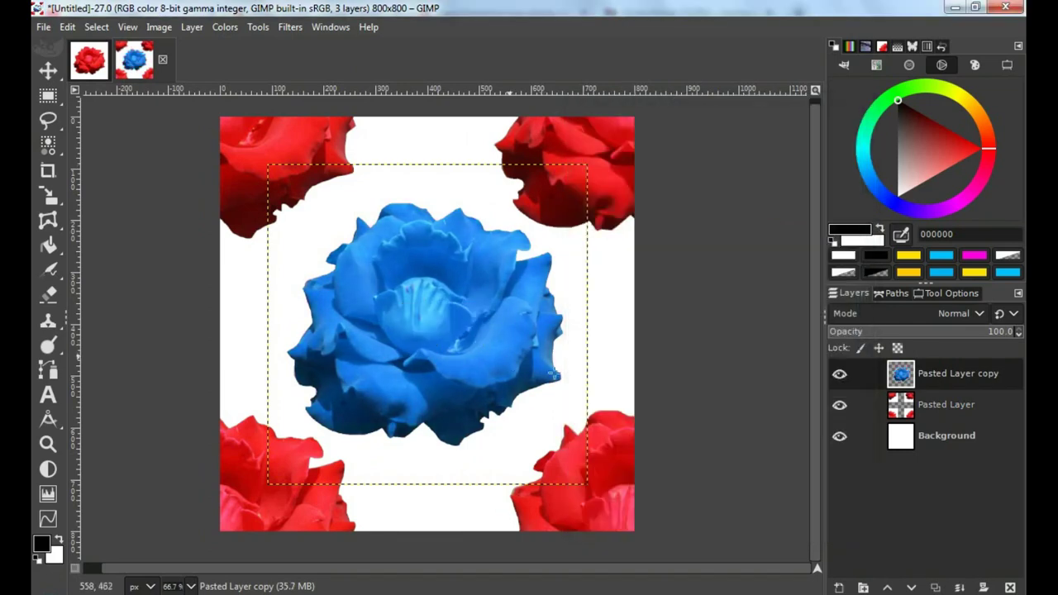
- Select Pasted Layer copy and flatten everything into a single Background layer
click(927, 444)
scroll(463, 265, down, 1)
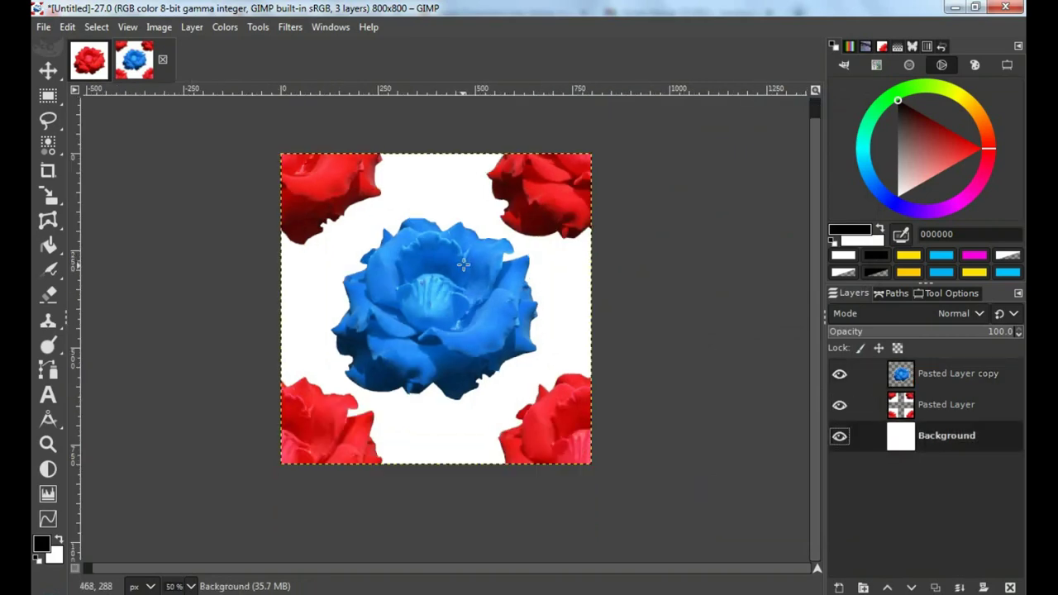
scroll(463, 264, up, 1)
scroll(462, 266, down, 1)
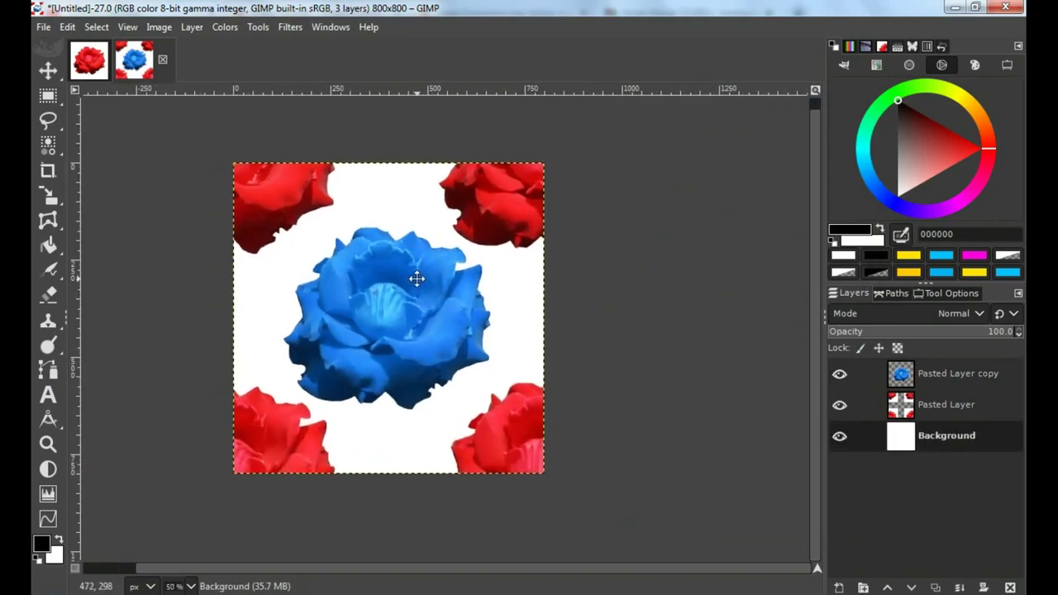
click(960, 372)
right_click(934, 374)
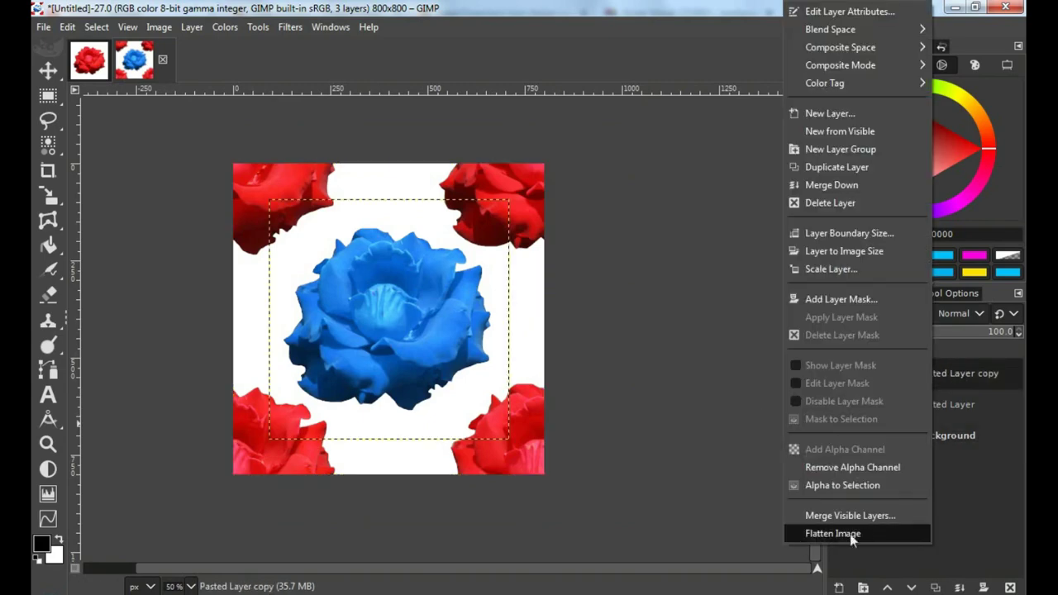
click(822, 537)
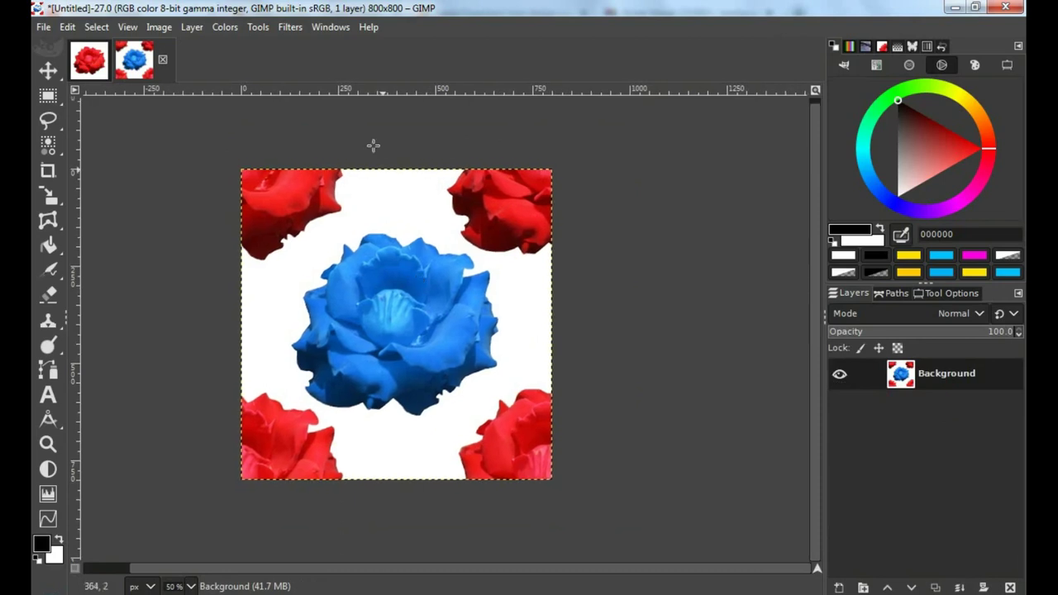
- Set the Tile filter to a new 2400×2400 pixel image
click(290, 26)
mouse_move(376, 311)
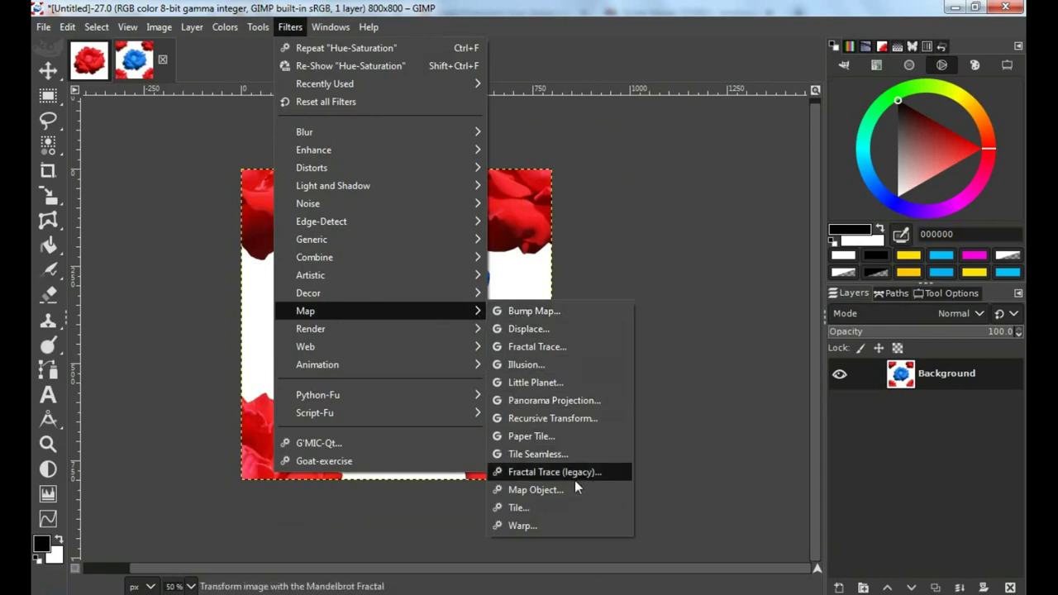
click(530, 511)
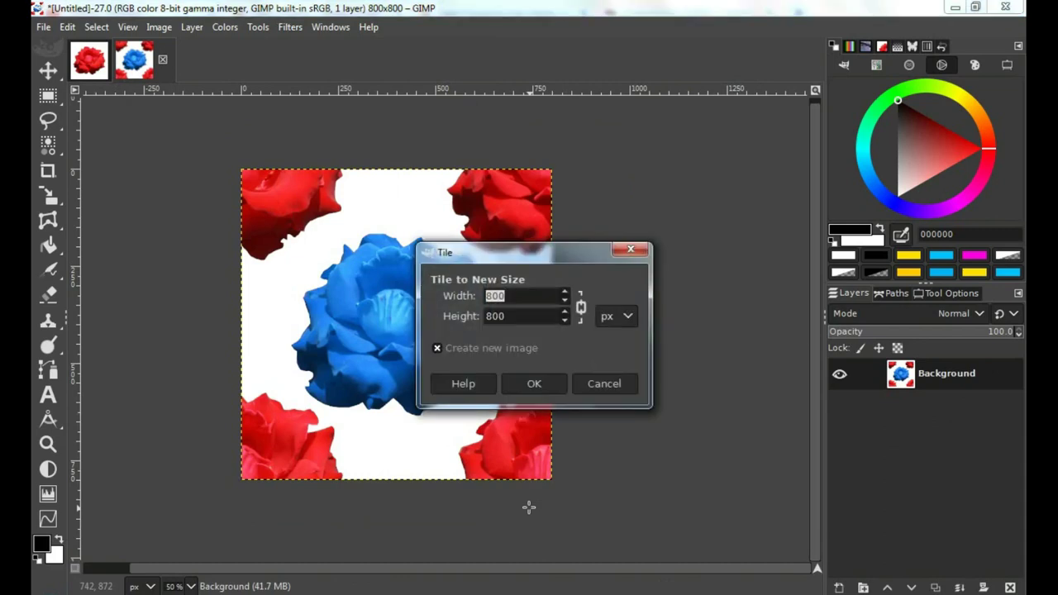
drag(523, 255, 639, 218)
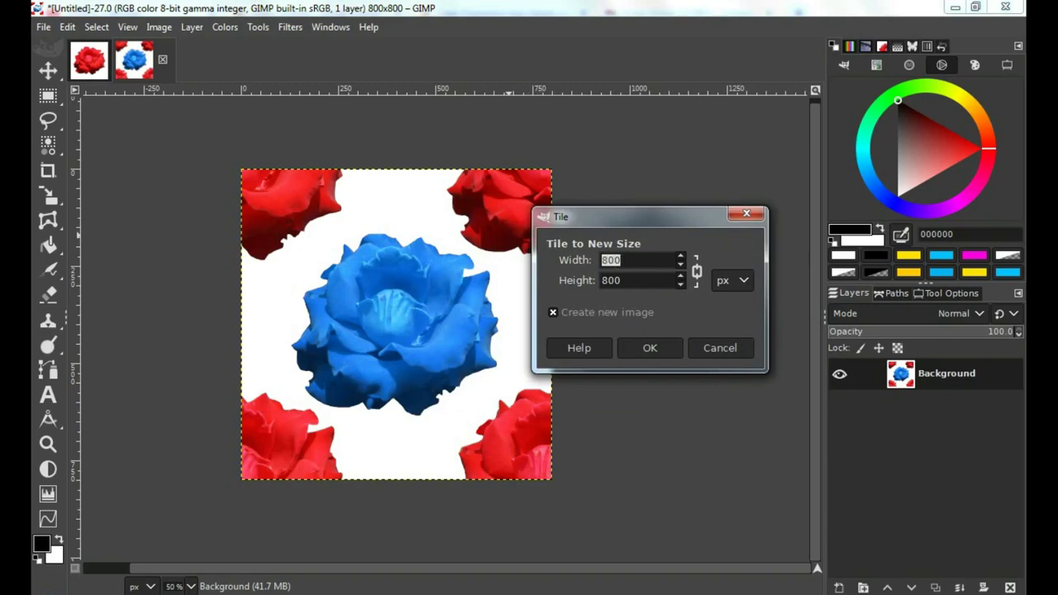
text(2400)
key(Tab)
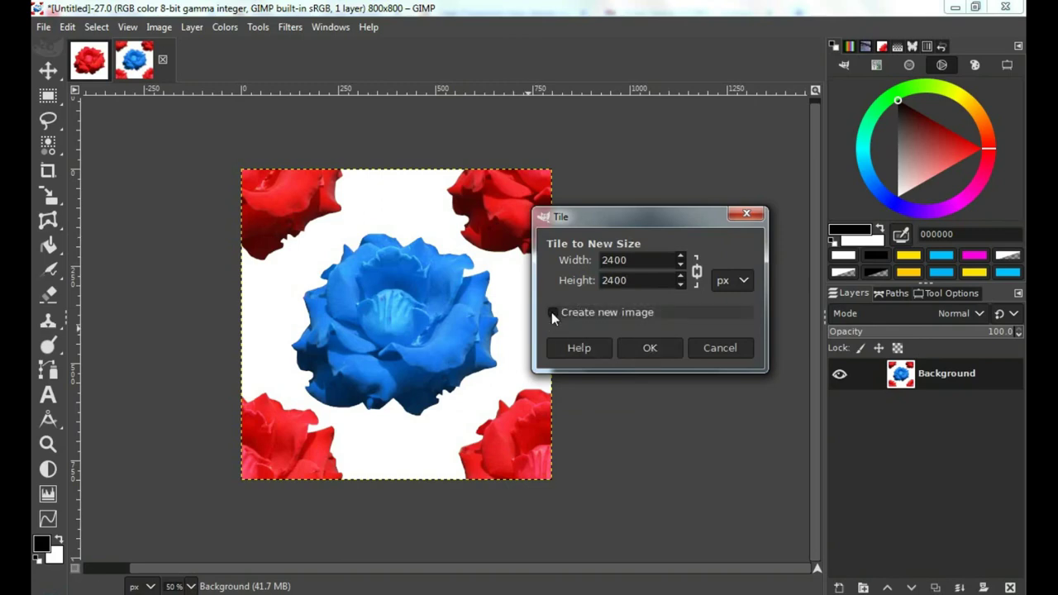
- Generate the 2400×2400 tiled rose pattern as a new image and scroll through it
click(655, 350)
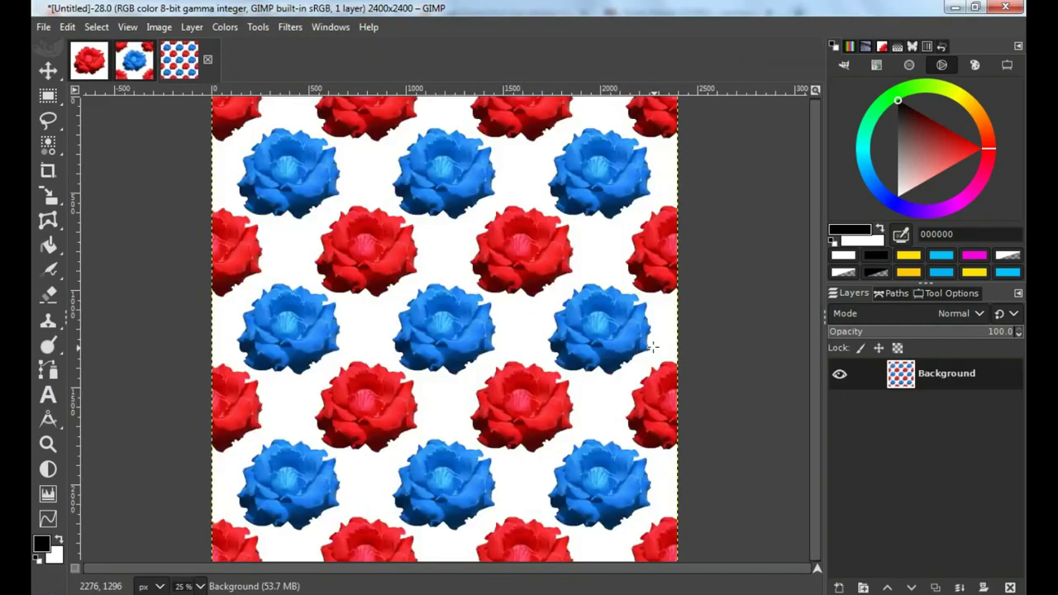
scroll(455, 249, down, 1)
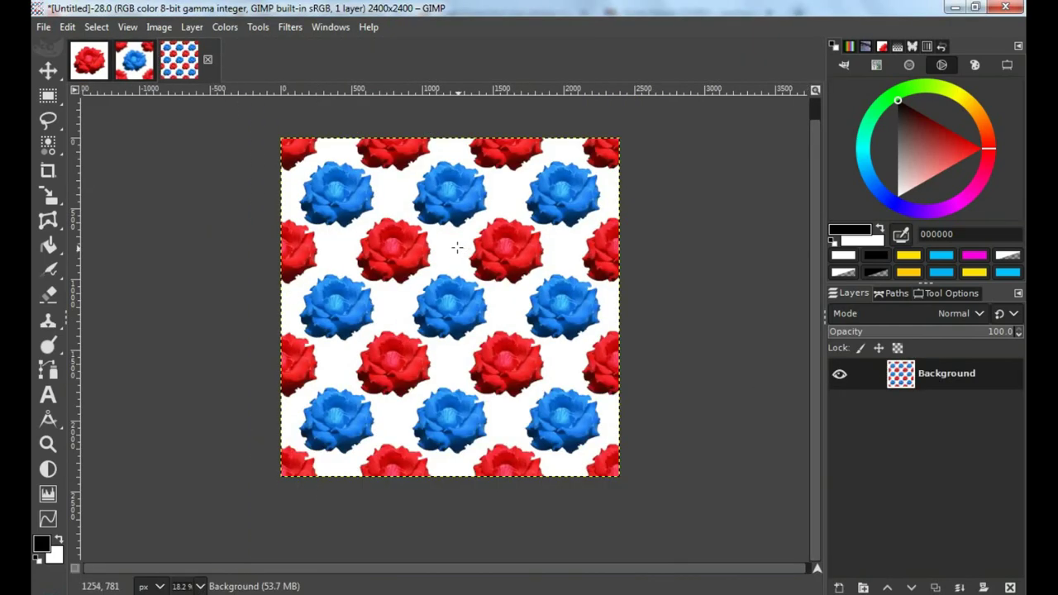
scroll(497, 275, up, 1)
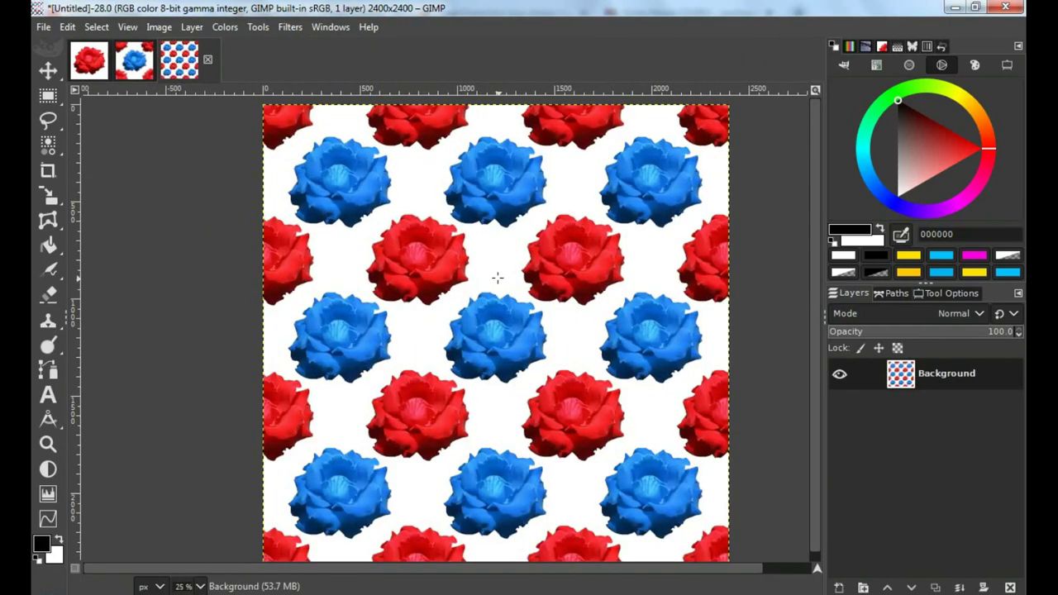
- Compare the 800×800 blue-rose tile and original red rose image with the tiled pattern
click(136, 66)
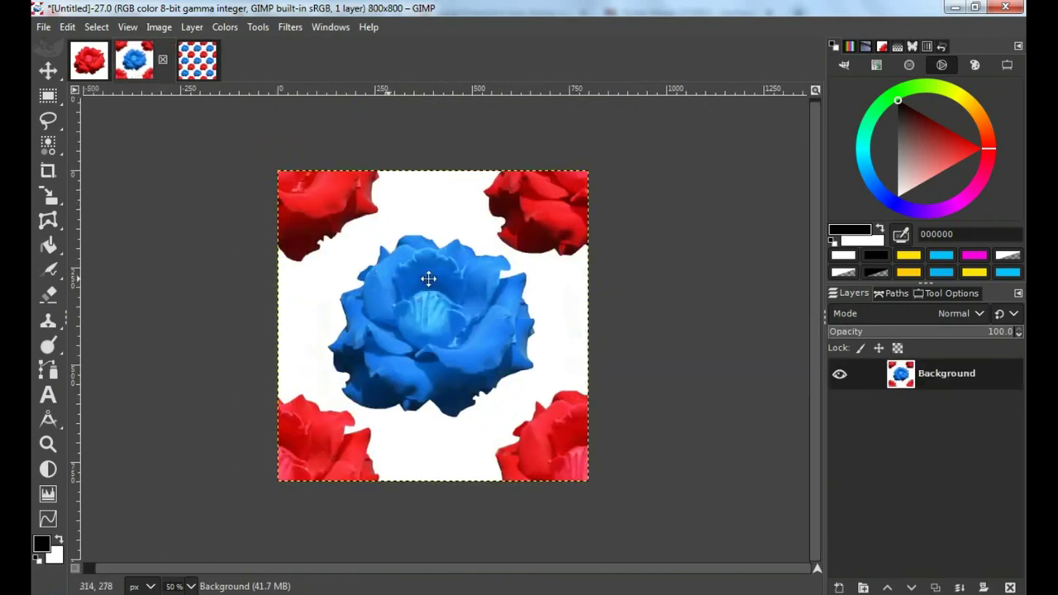
scroll(437, 283, up, 1)
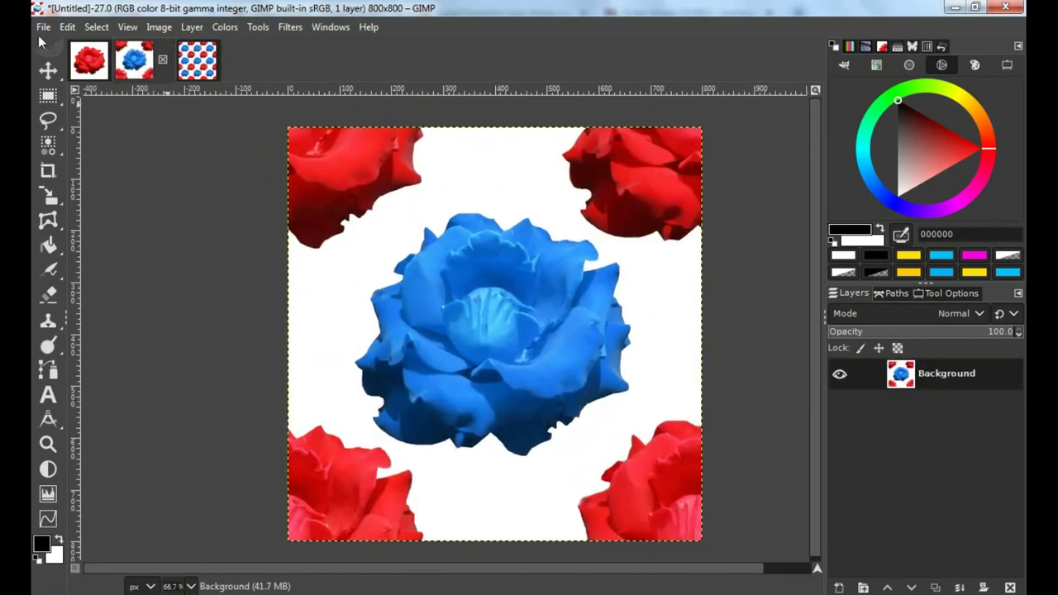
click(104, 73)
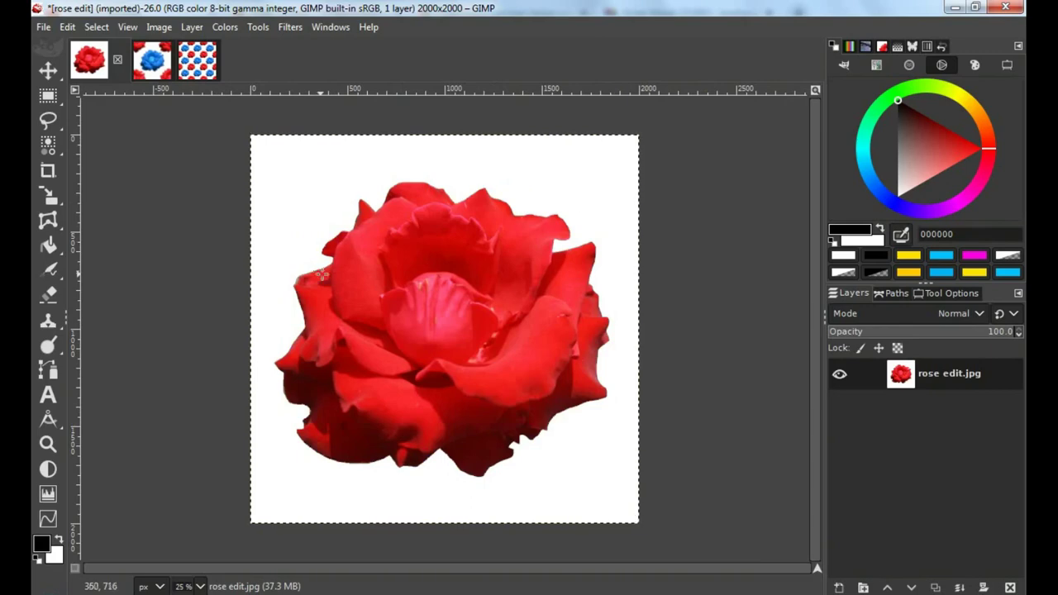
click(151, 66)
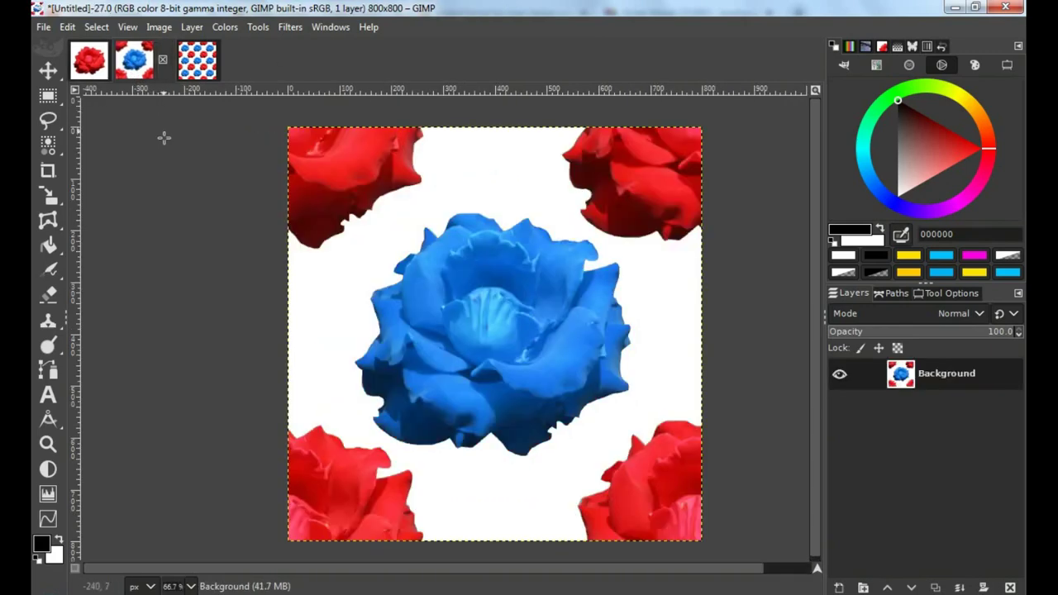
click(197, 60)
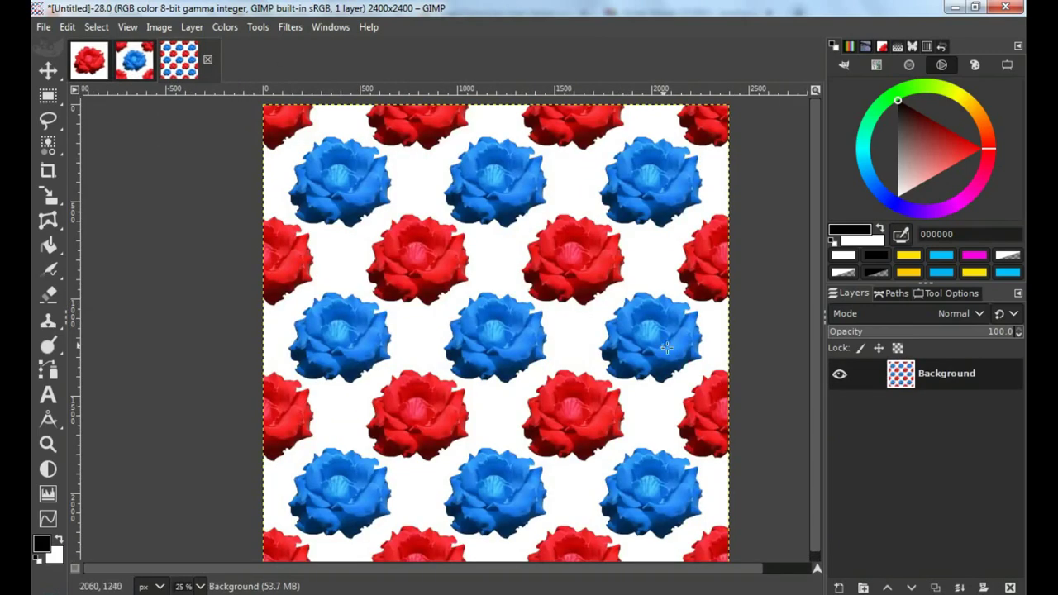
scroll(550, 423, right, 2)
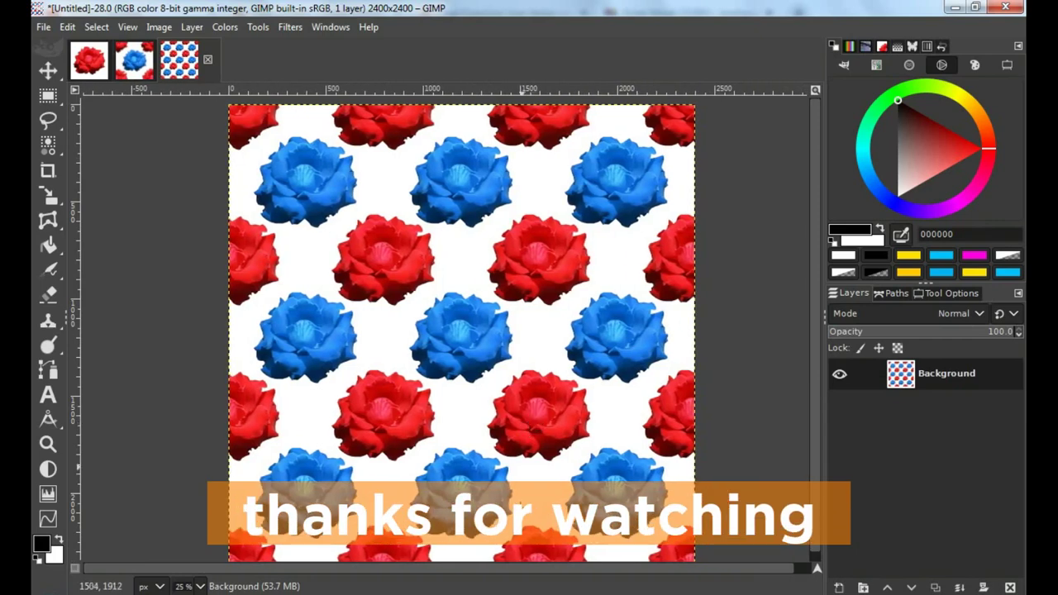